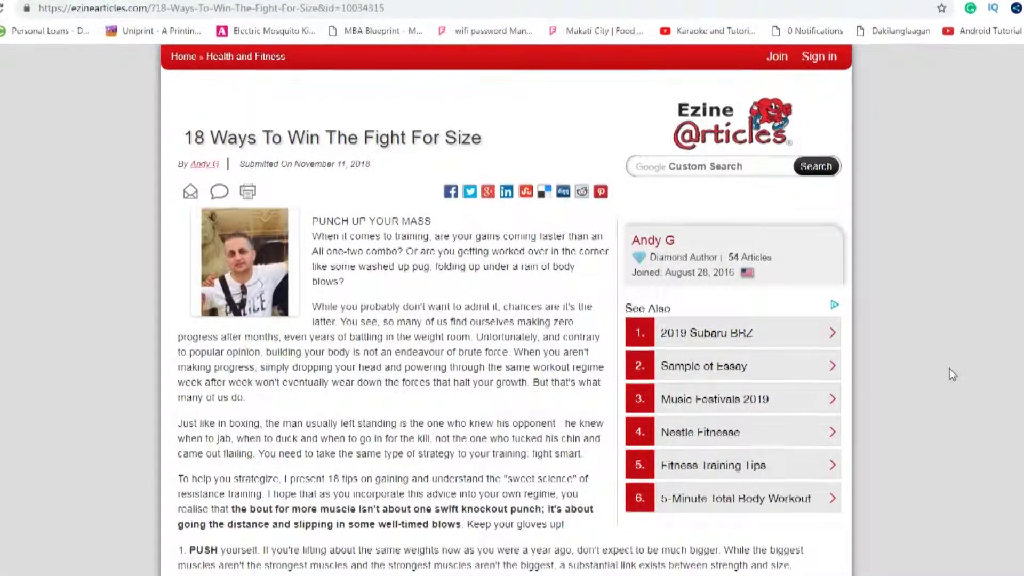
Step: Search Google for EzineArticles and open page 2 of its Health and Fitness category
click(473, 11)
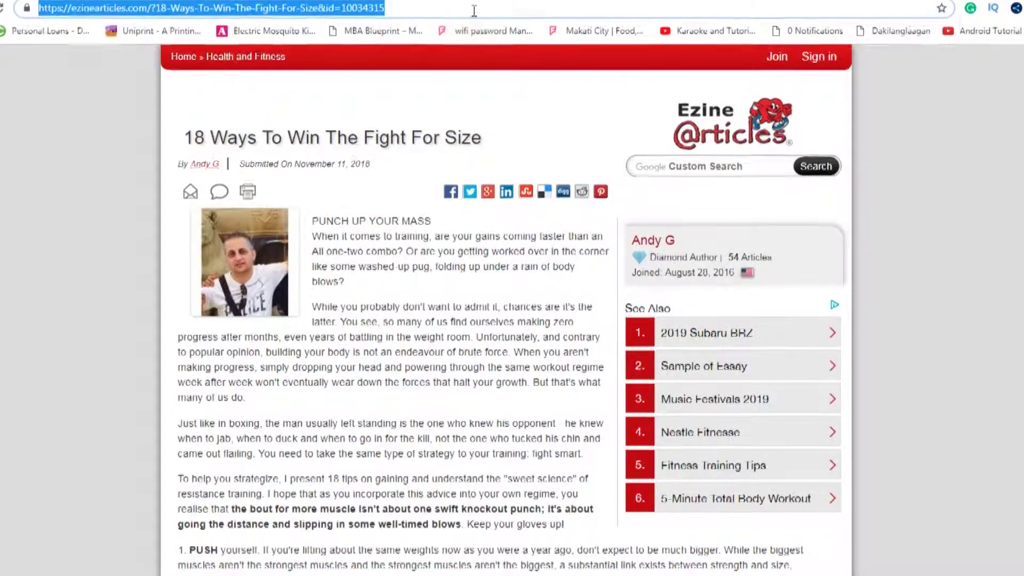
text(ezin)
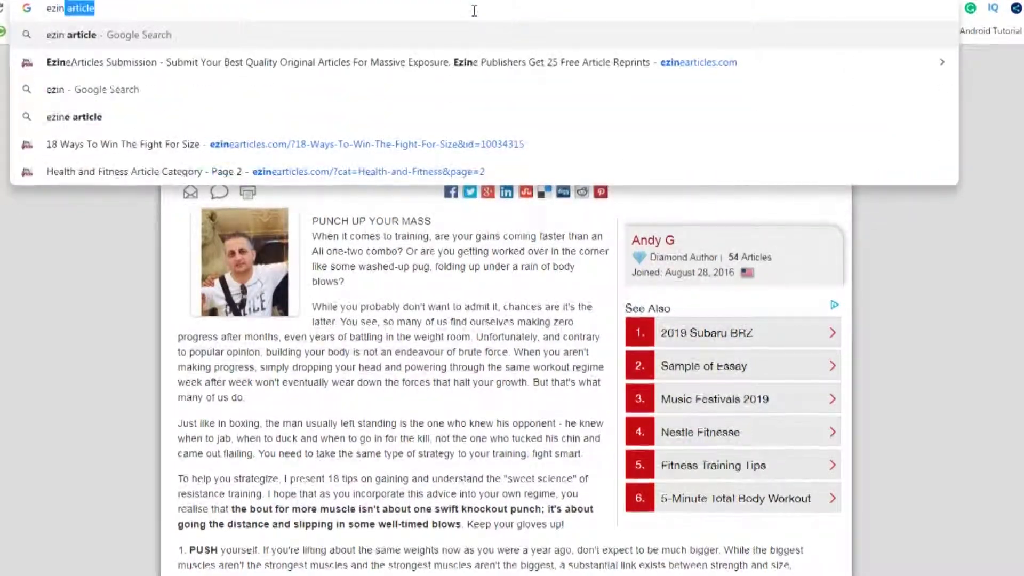
key(Return)
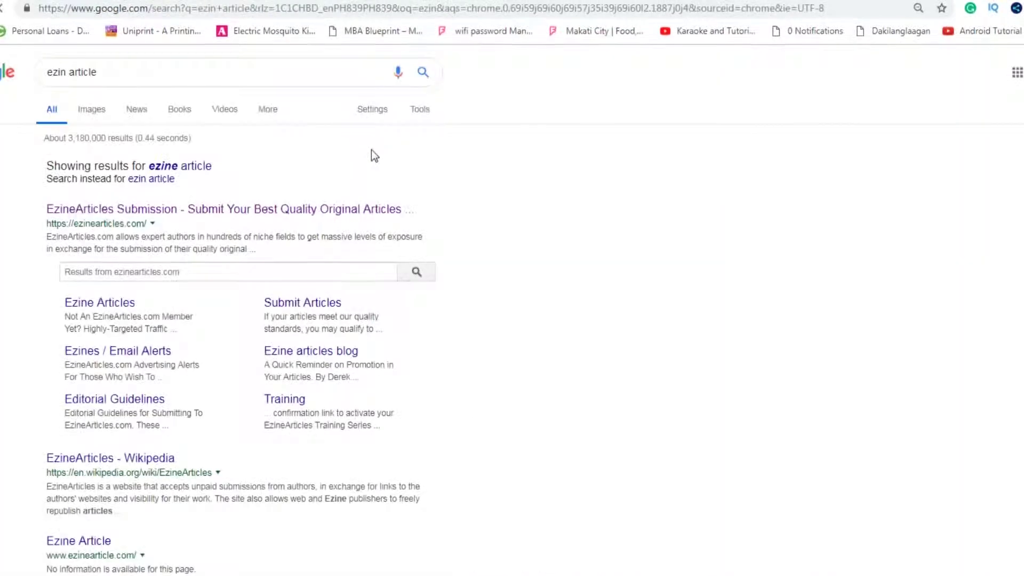
click(185, 210)
scroll(224, 312, down, 2)
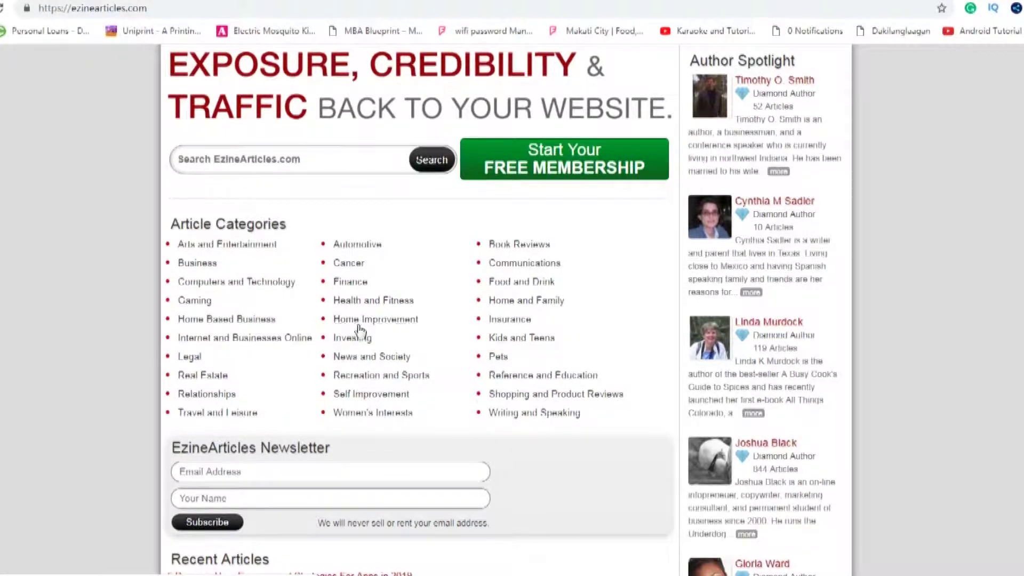
click(371, 303)
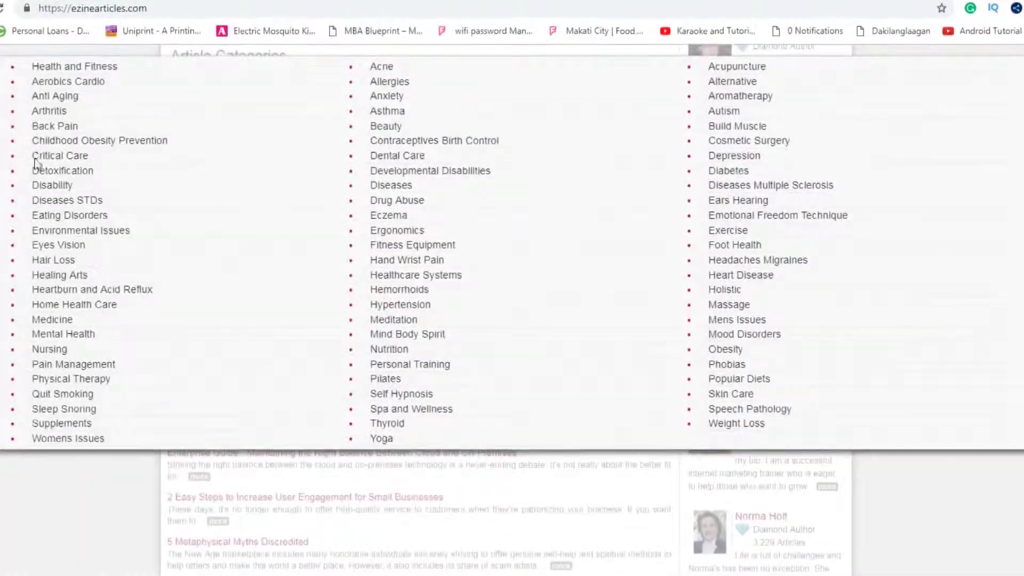
click(72, 69)
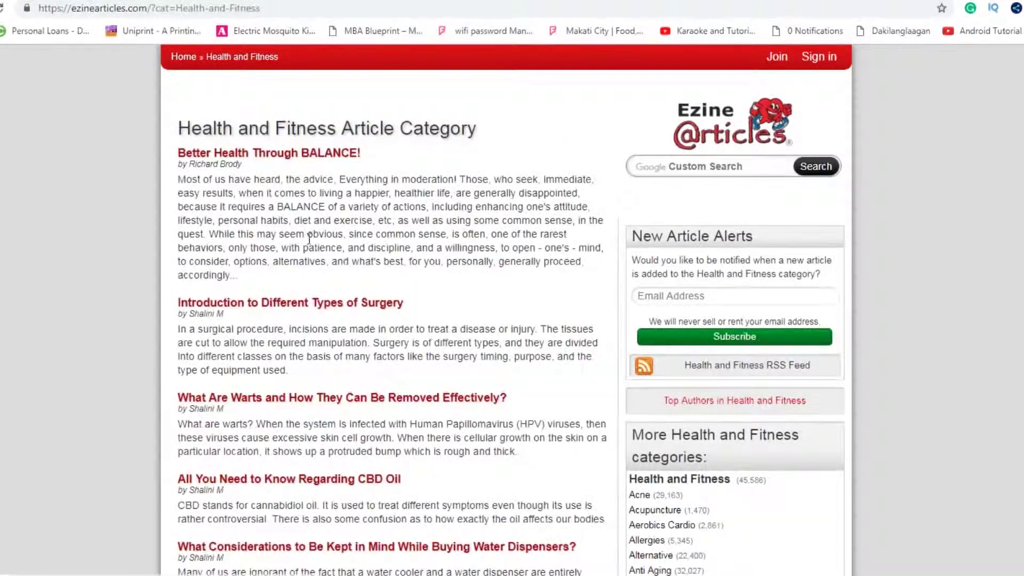
scroll(346, 268, down, 5)
scroll(346, 275, down, 2)
scroll(346, 274, down, 3)
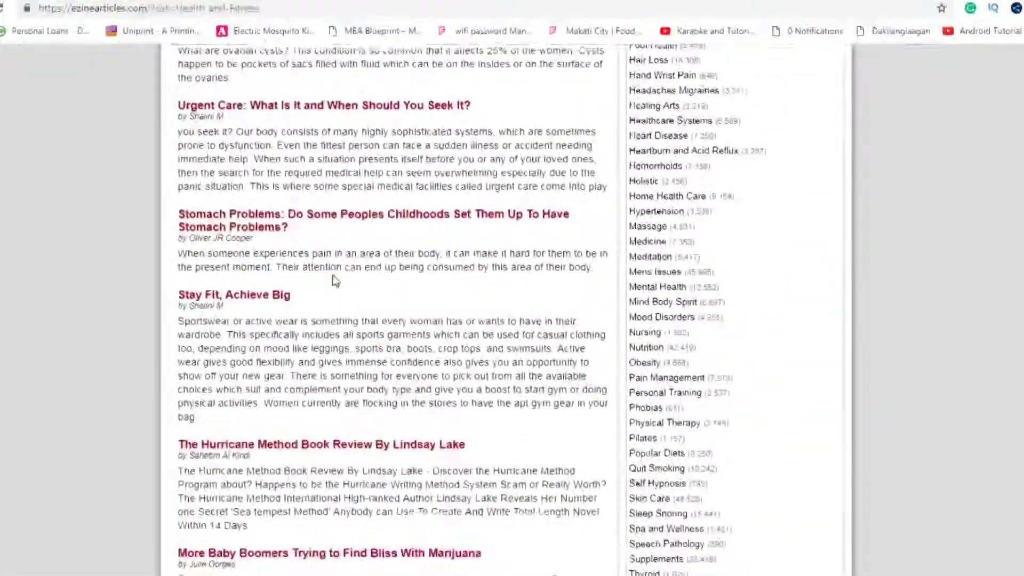
scroll(347, 275, down, 3)
scroll(335, 282, down, 2)
scroll(335, 282, down, 2)
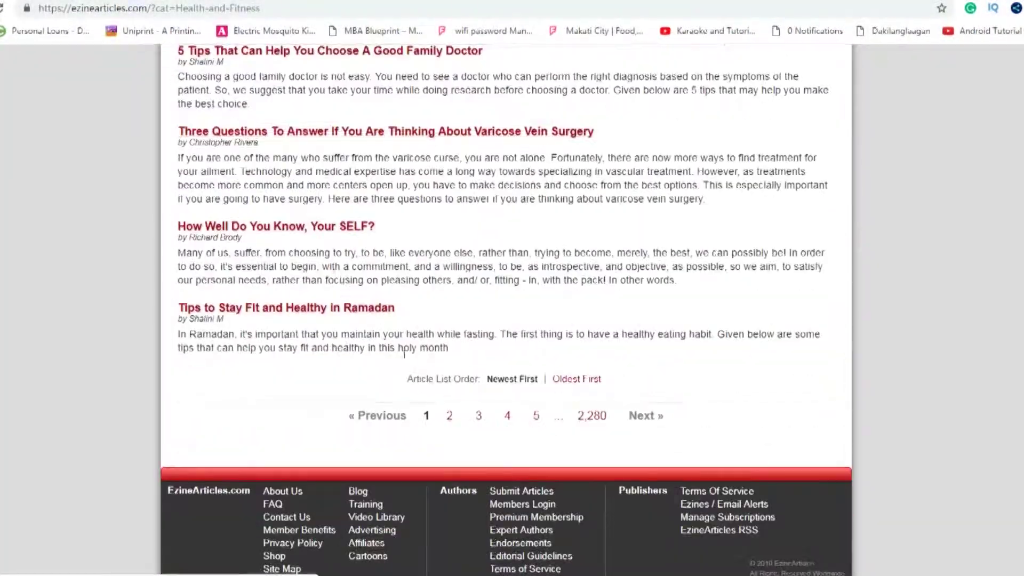
click(450, 416)
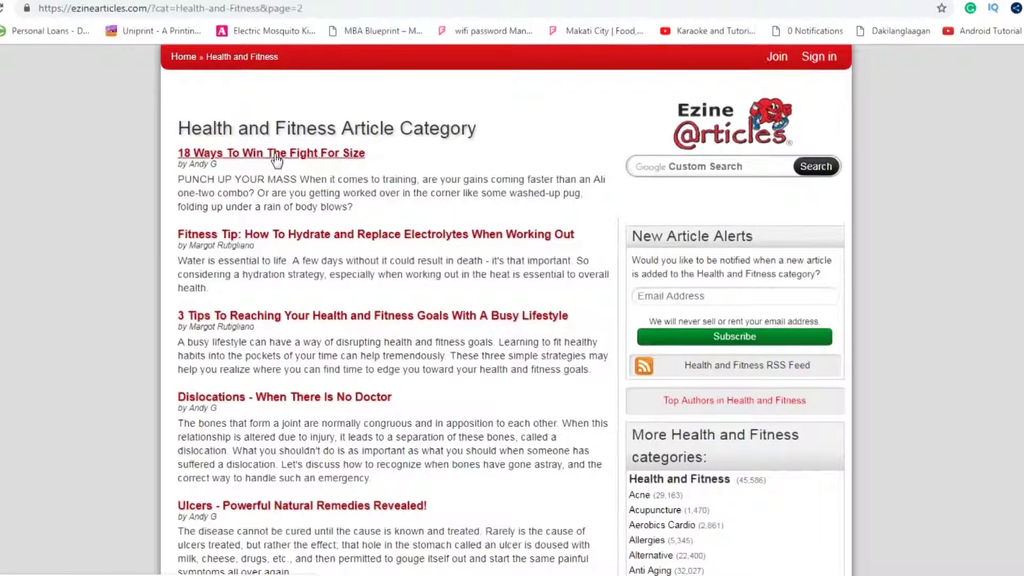
text(wave)
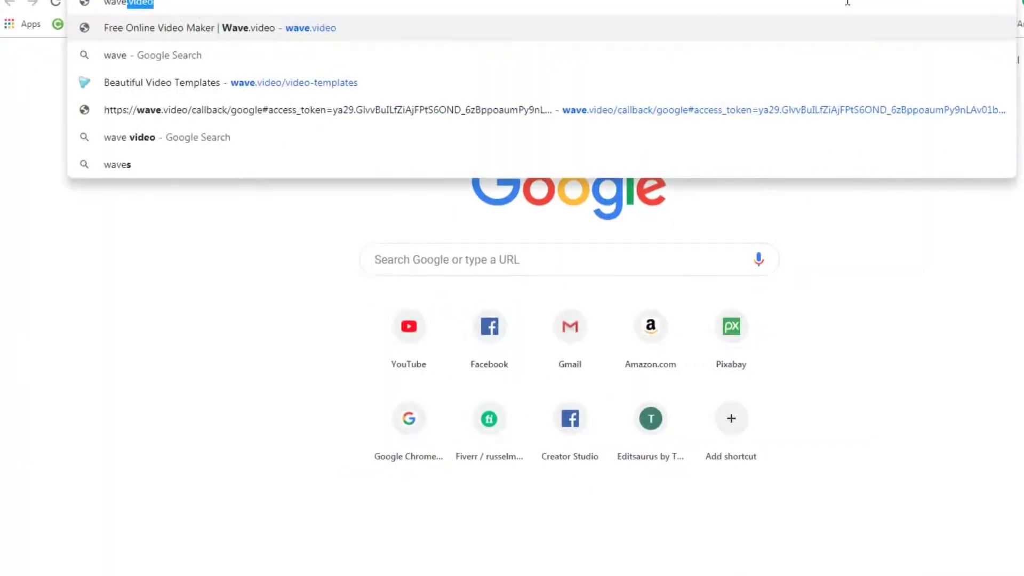
Step: Open Wave.video's Sport & Wellness '15-minute Workout' template in 16:9 Horizontal for editing
key(Return)
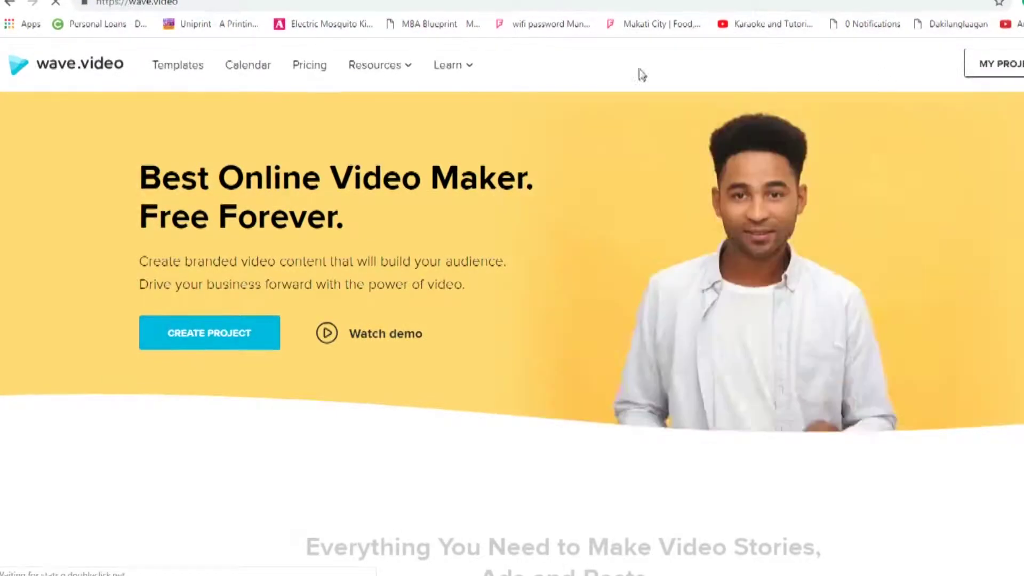
click(186, 66)
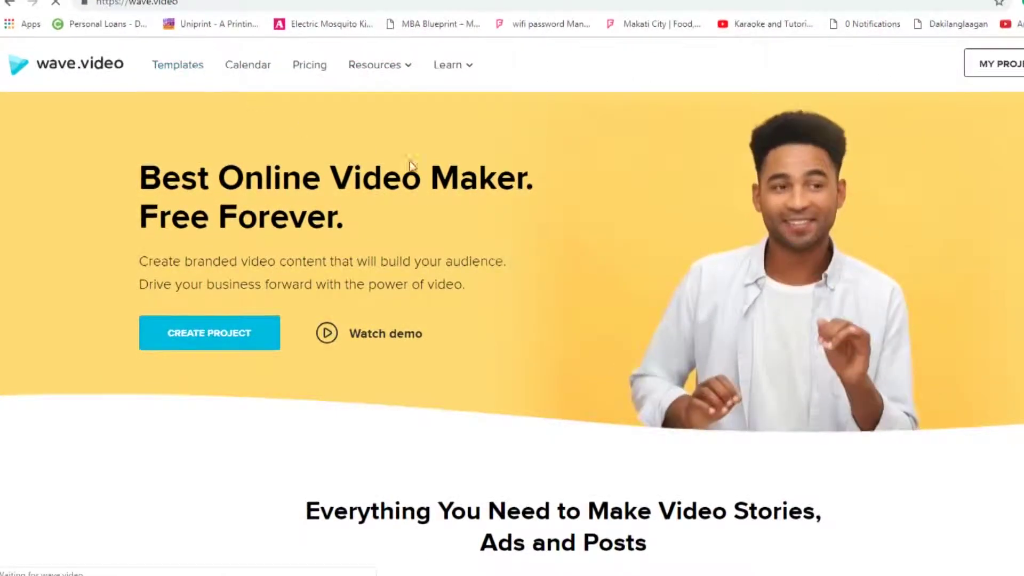
scroll(119, 343, down, 3)
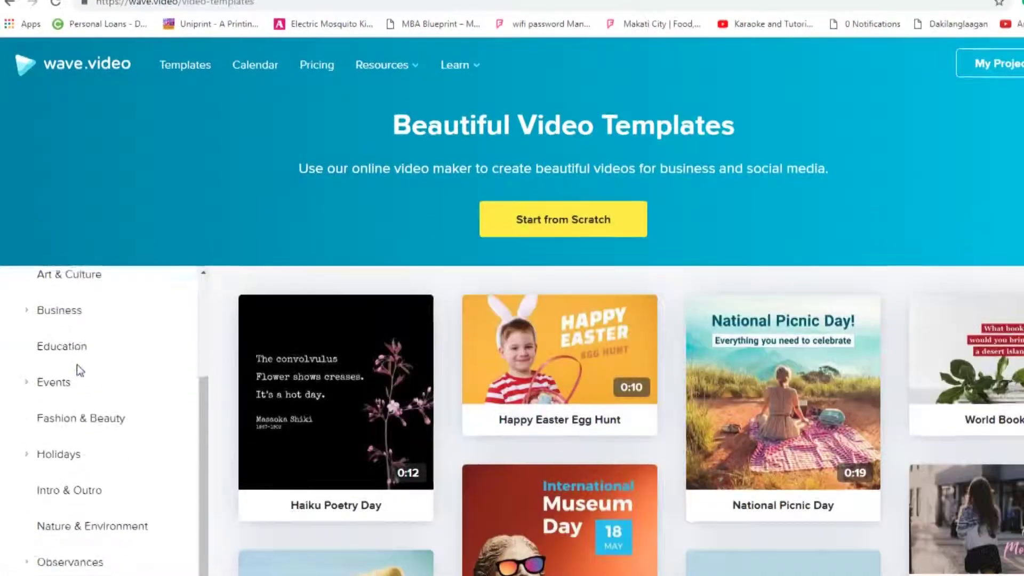
scroll(80, 366, down, 2)
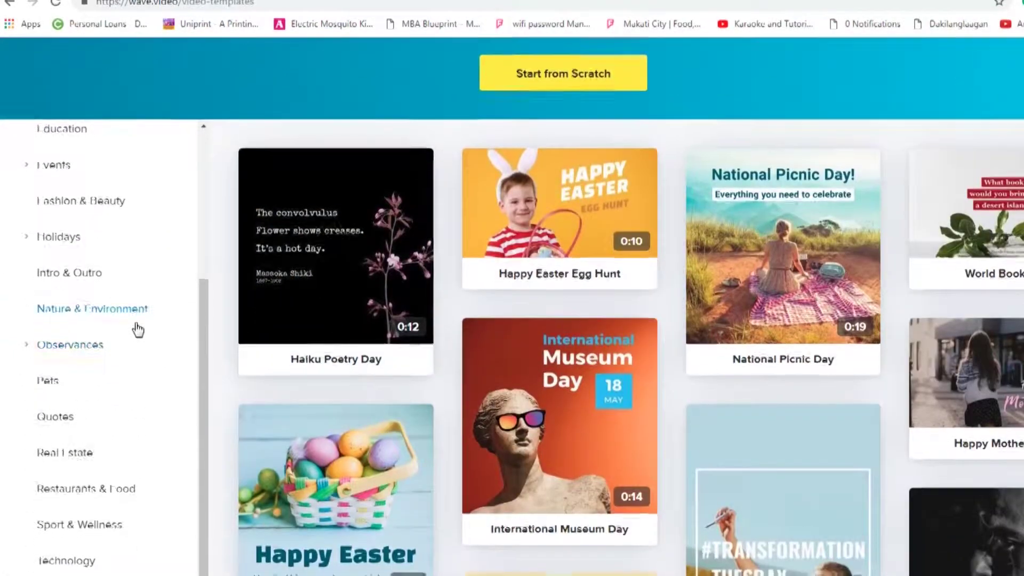
scroll(141, 415, down, 1)
click(98, 463)
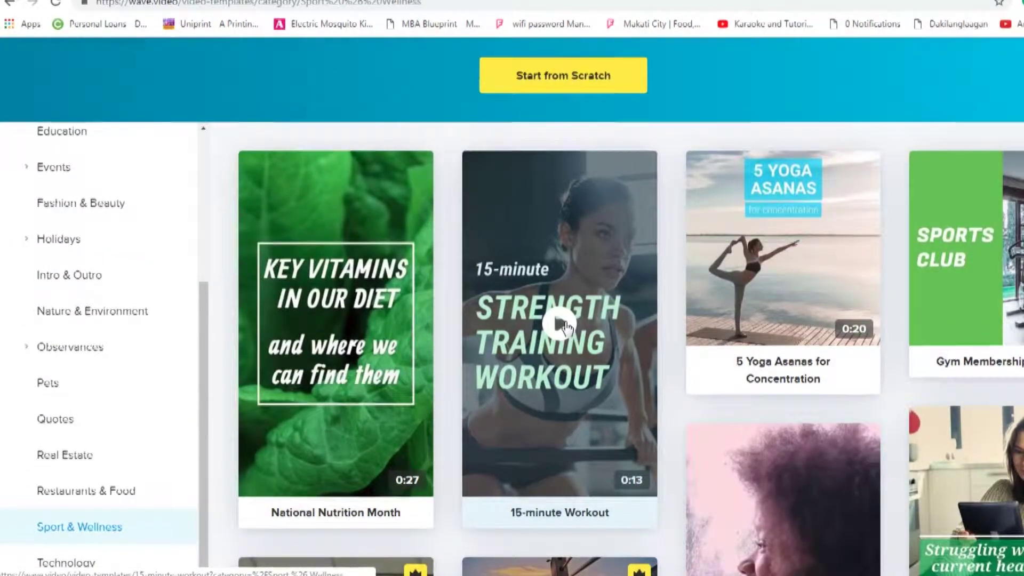
click(565, 327)
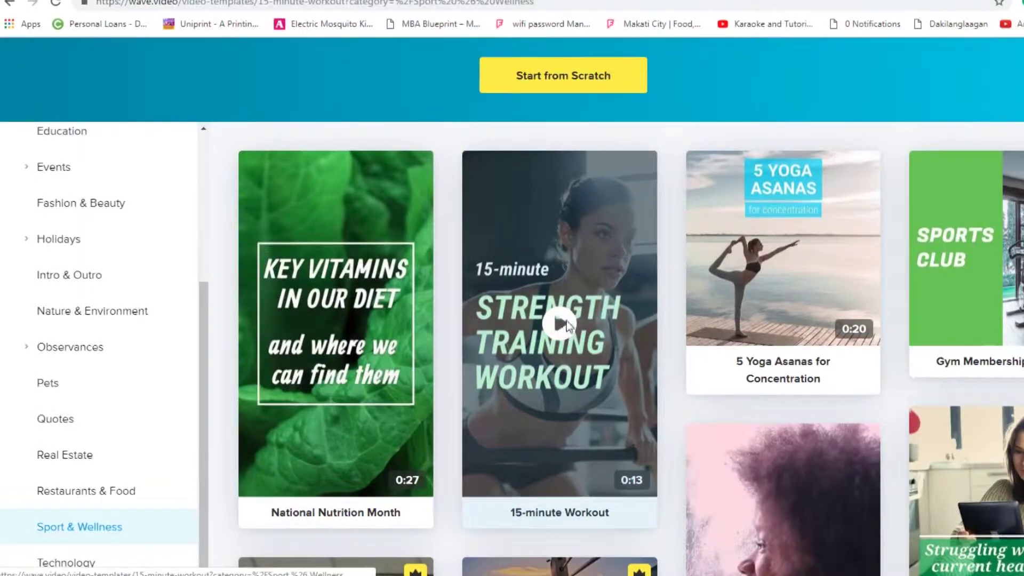
click(415, 421)
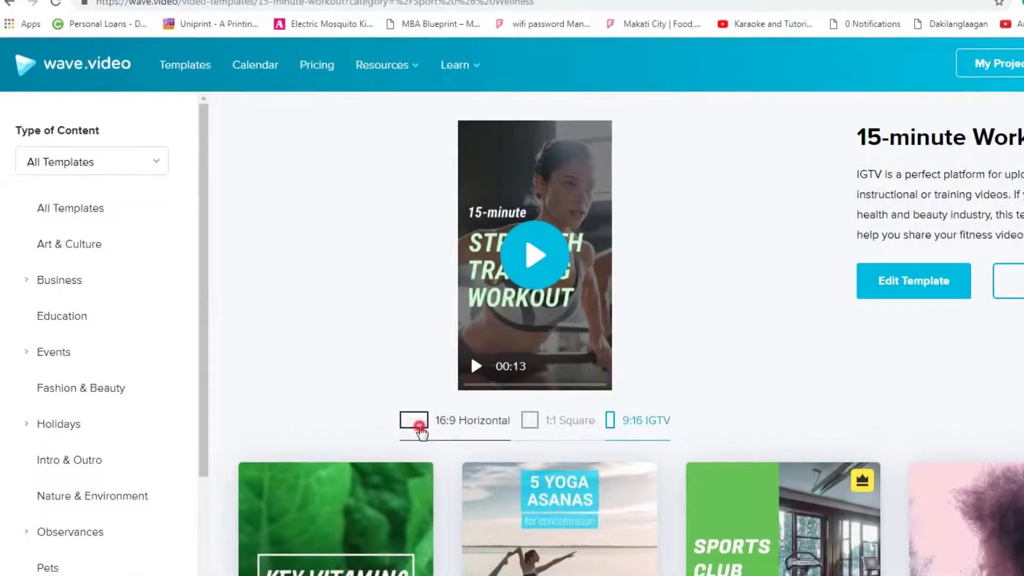
scroll(490, 286, down, 2)
scroll(894, 283, up, 1)
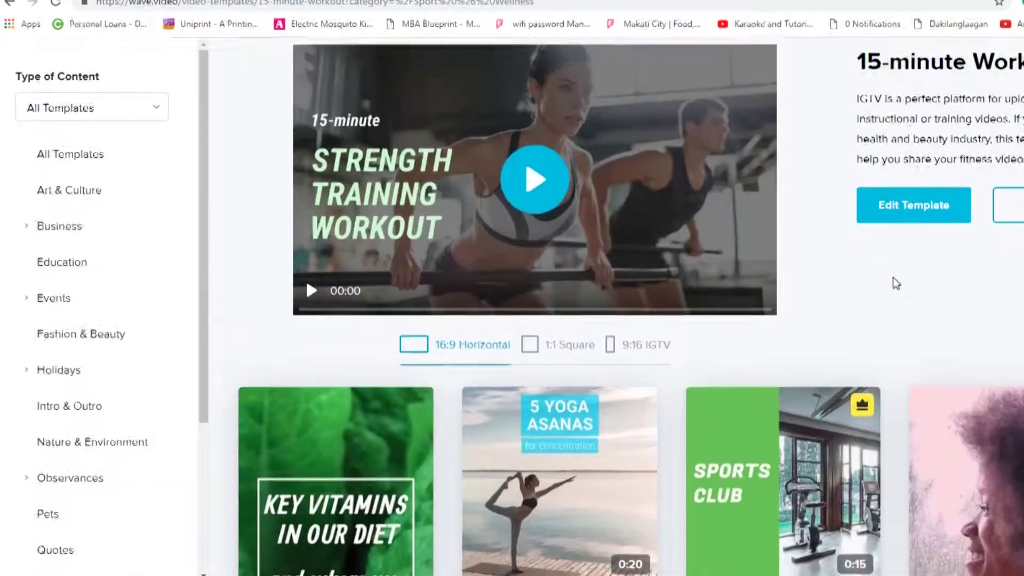
click(918, 226)
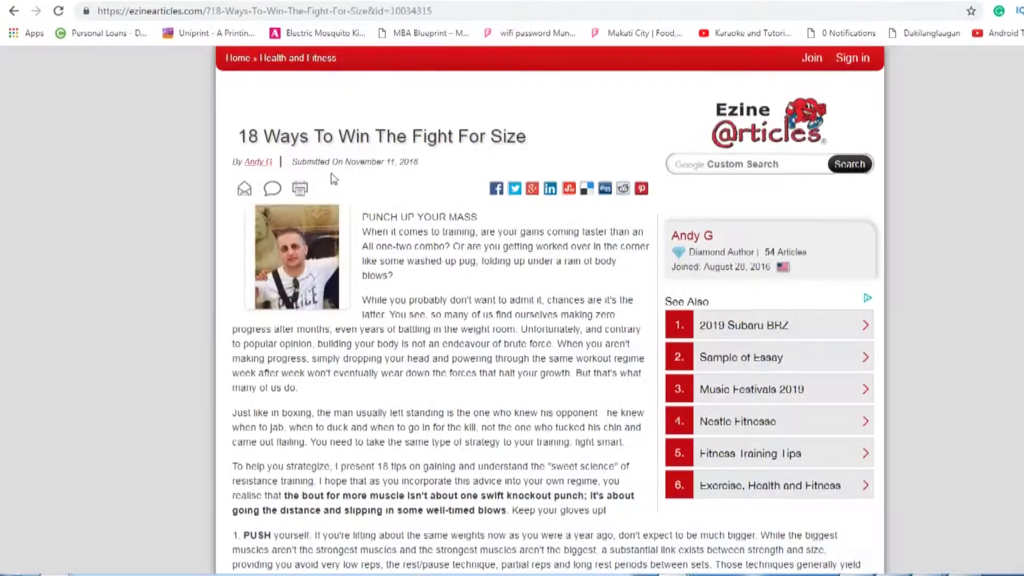
Step: Select '18 Ways To' in the EzineArticles article title
drag(239, 137, 334, 136)
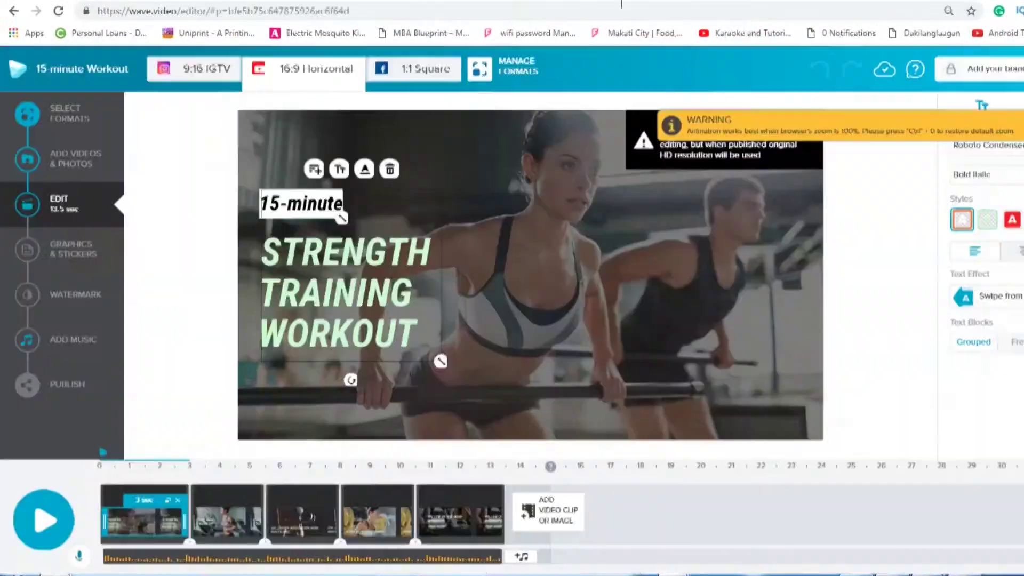
text(18)
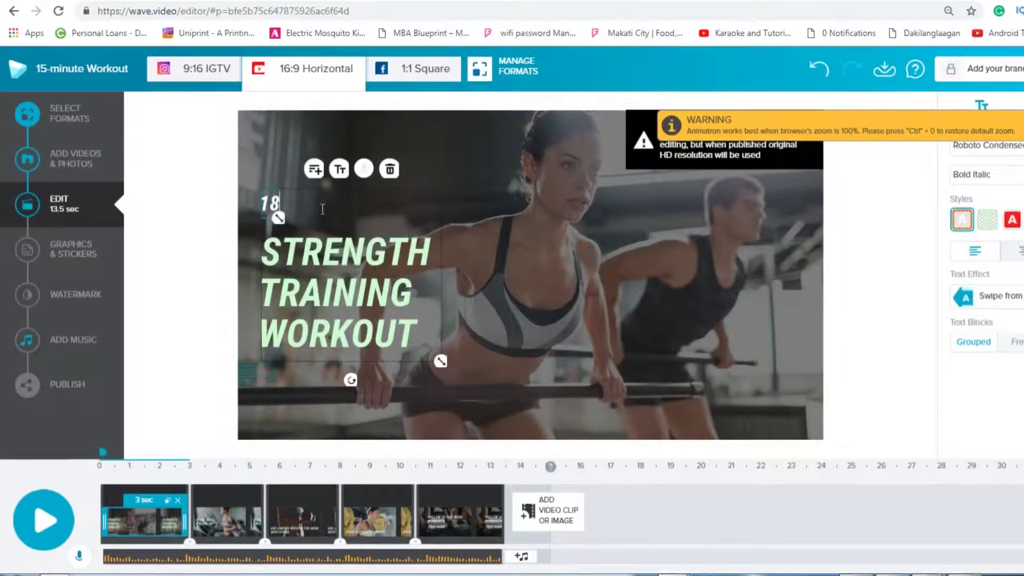
text( ways)
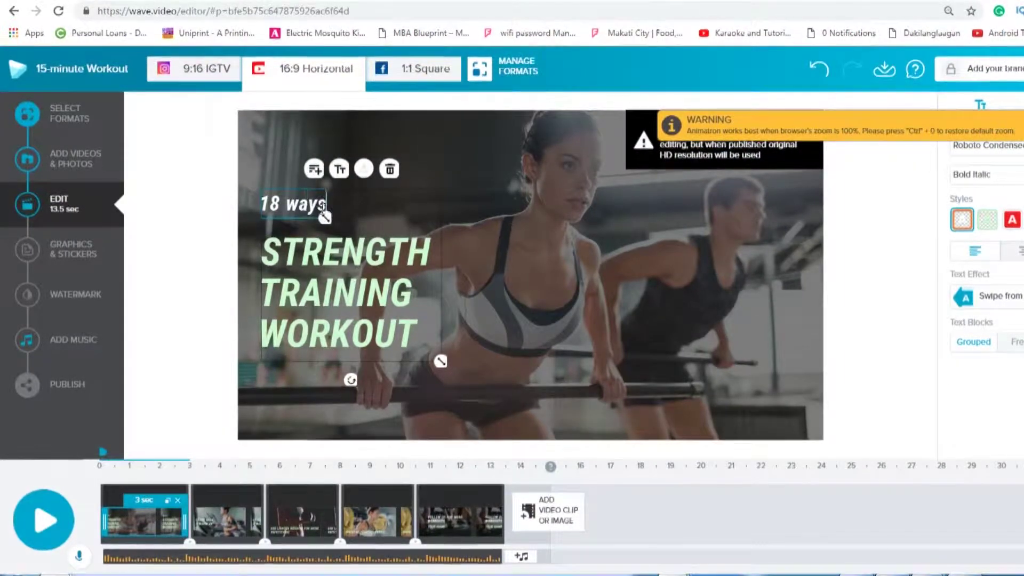
text( to loose wights)
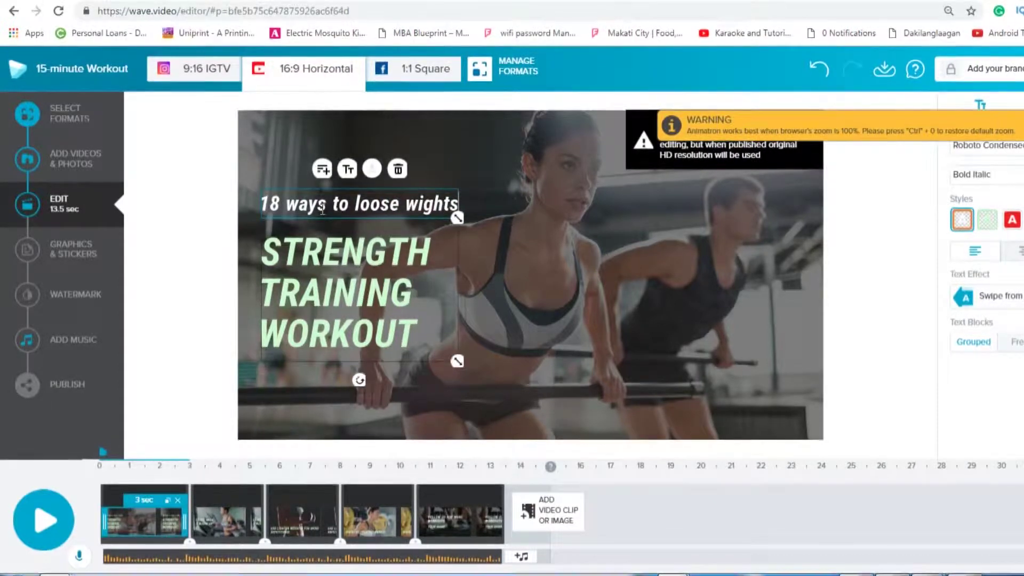
Step: Fix the '18 ways to loose Weights' line and paste 'Fight For Size' over STRENGTH TRAINING WORKOUT
key(BackSpace)
key(BackSpace)
key(BackSpace)
key(BackSpace)
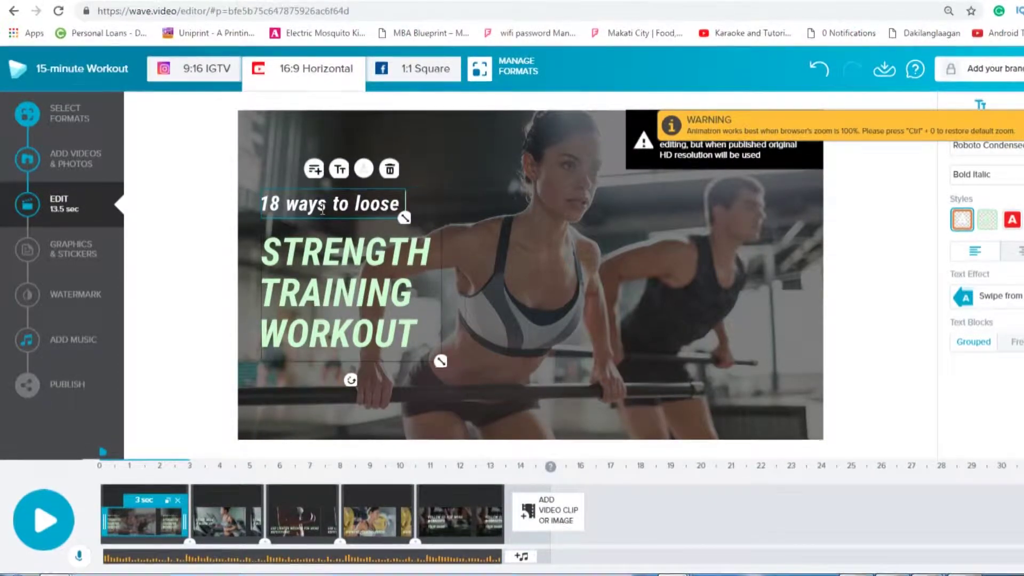
text(Weights)
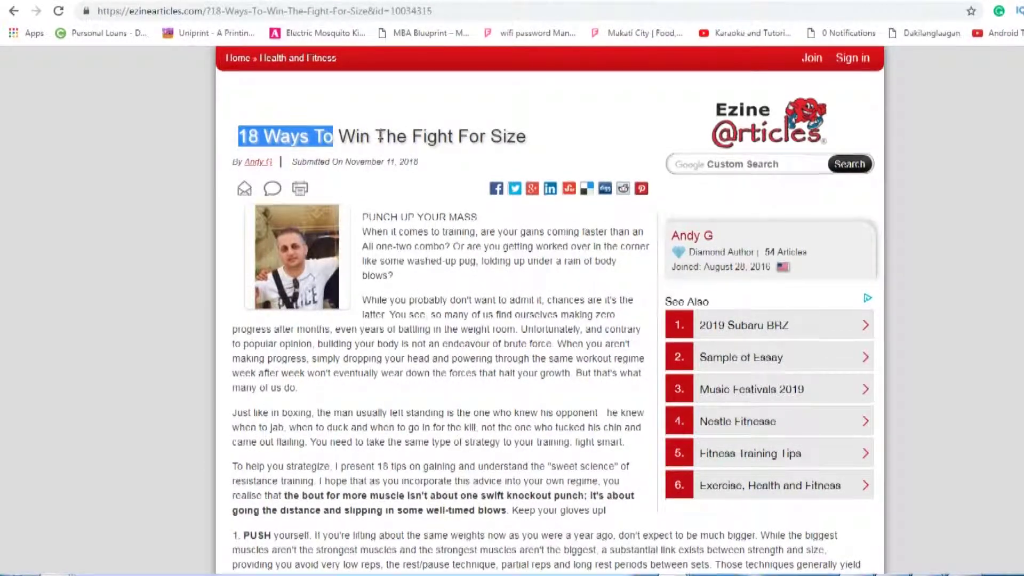
drag(412, 137, 536, 137)
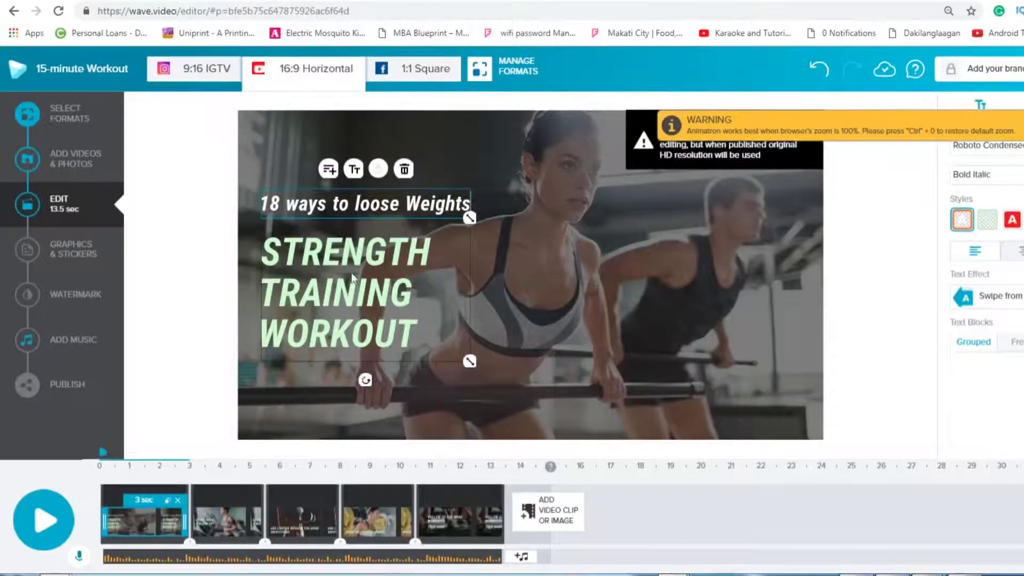
click(280, 254)
drag(274, 252, 436, 344)
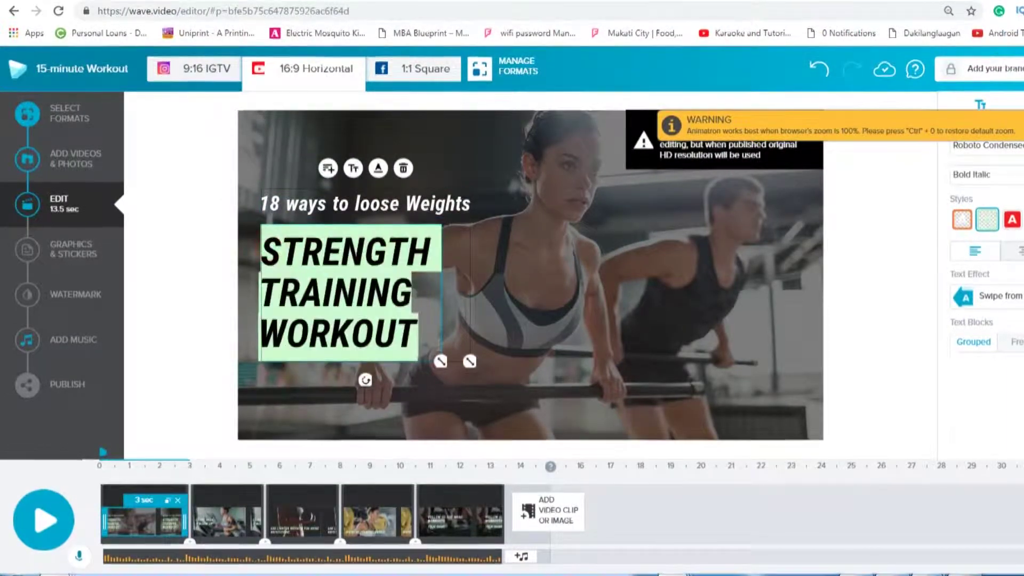
text(Fight For Size)
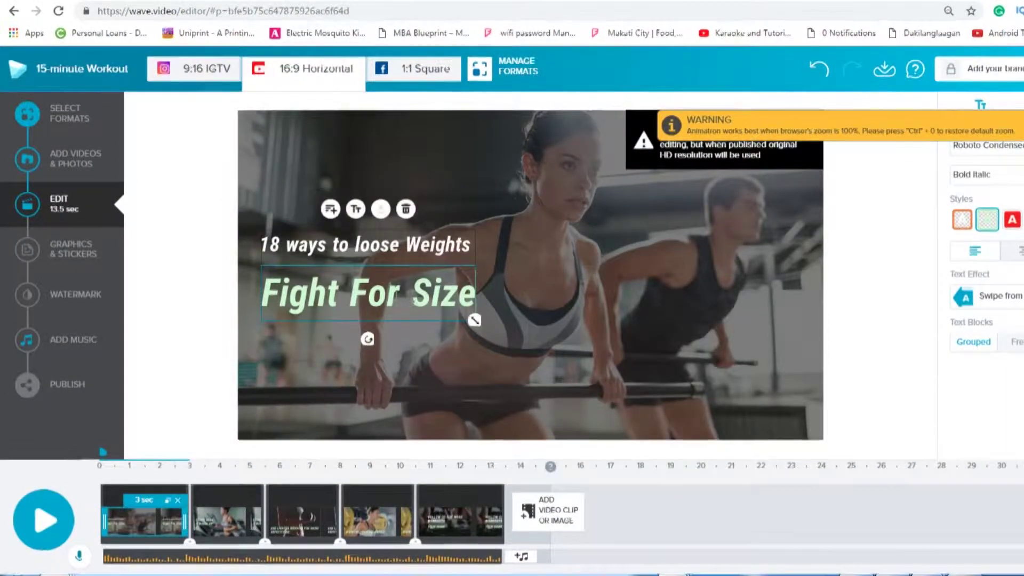
Step: Paste the tip 'PUSH yourself' over the second scene's 'Start with a warm up' caption
click(219, 514)
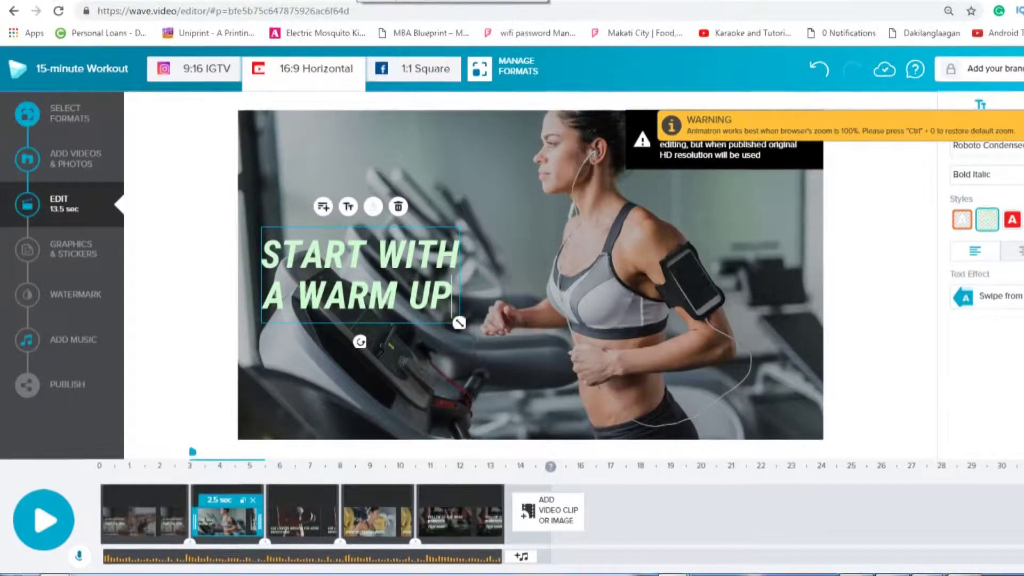
key(ctrl+Tab)
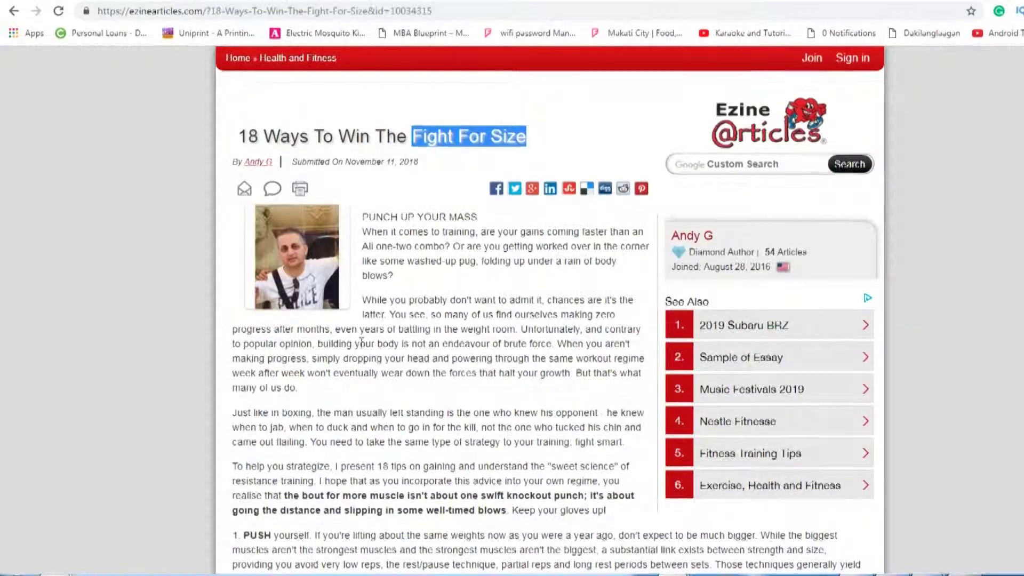
scroll(361, 343, down, 2)
scroll(321, 336, down, 2)
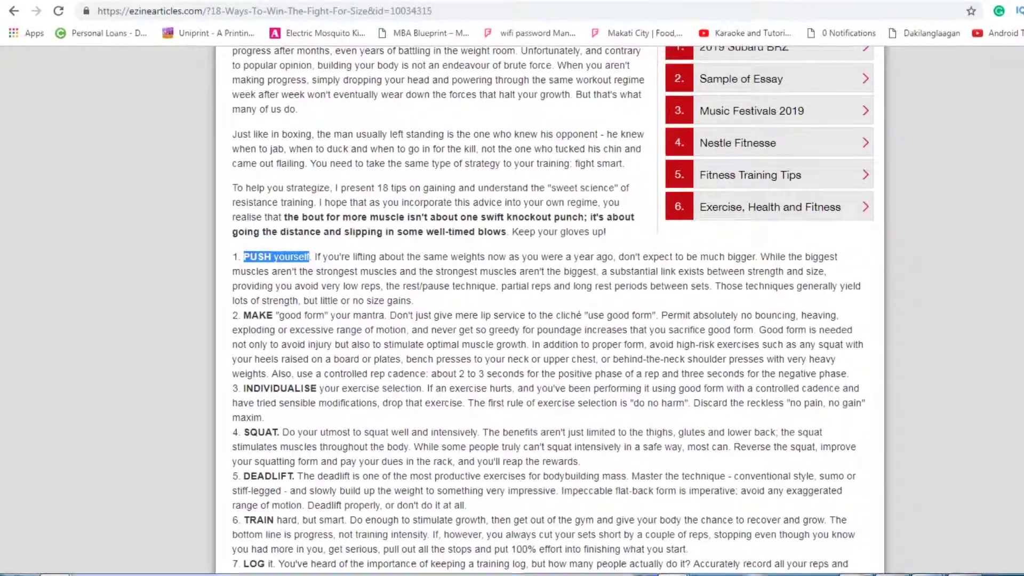
key(ctrl+Tab)
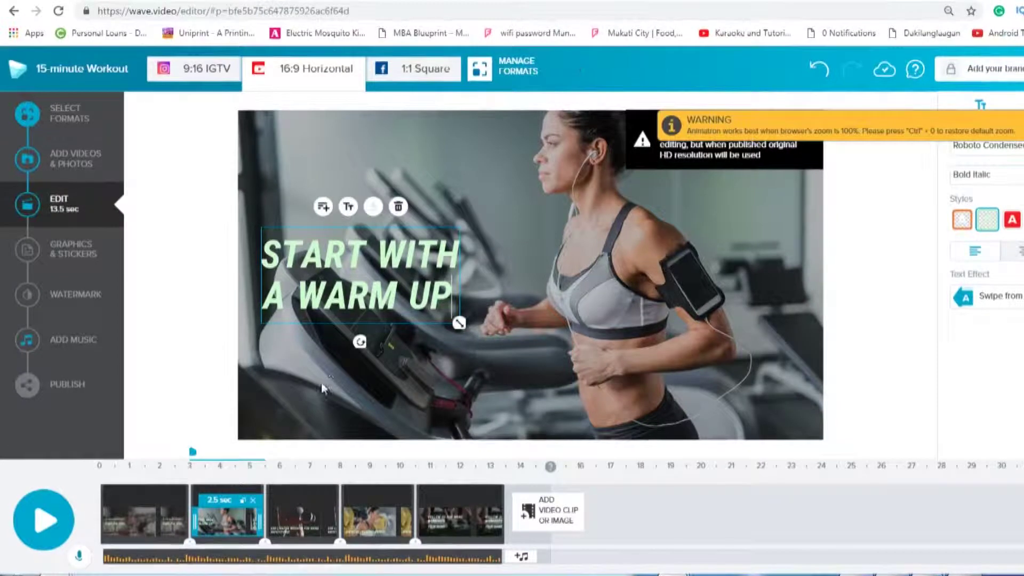
key(ctrl+a)
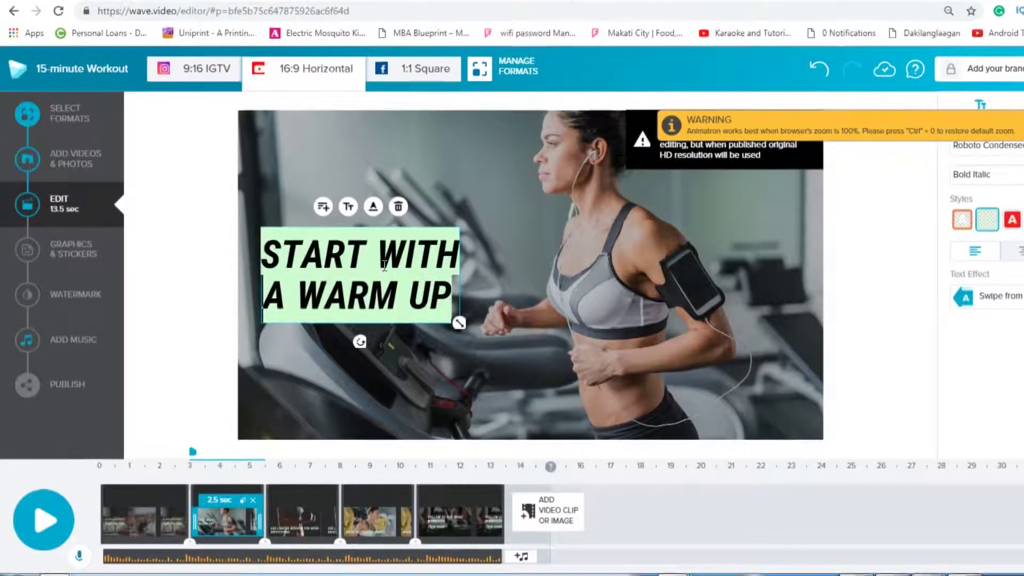
text(PUSH yourself  Article Source: http://EzineArticles.com/10034315)
Step: Move the caption lower and delete its Article Source line, link and trailing empty line
click(266, 230)
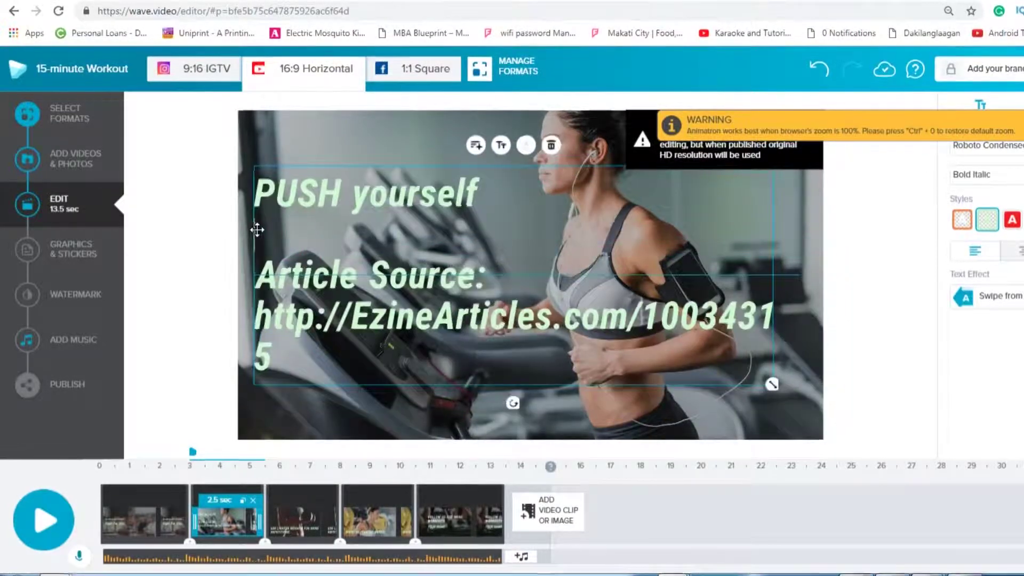
drag(267, 230, 277, 276)
drag(262, 314, 280, 404)
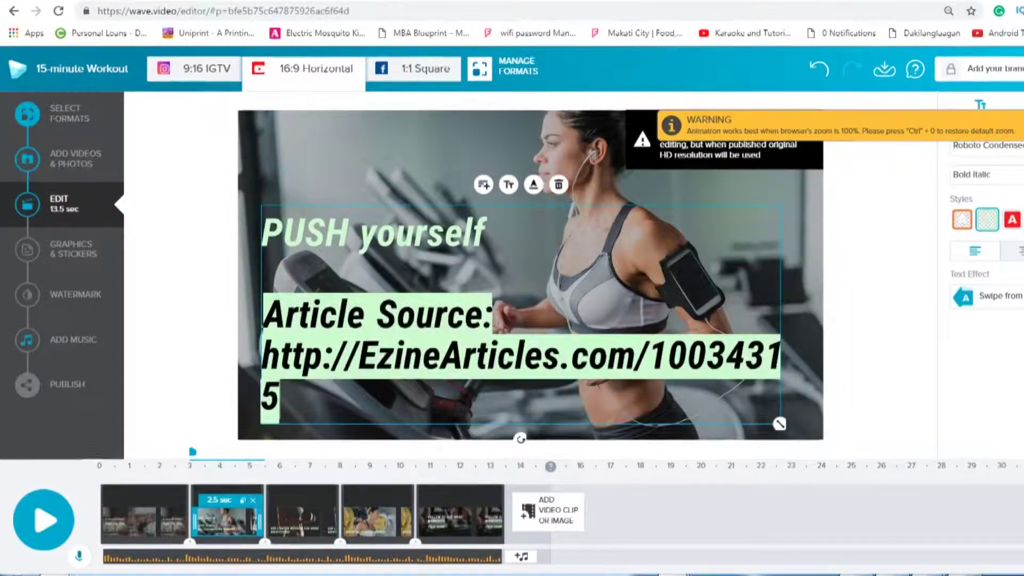
key(BackSpace)
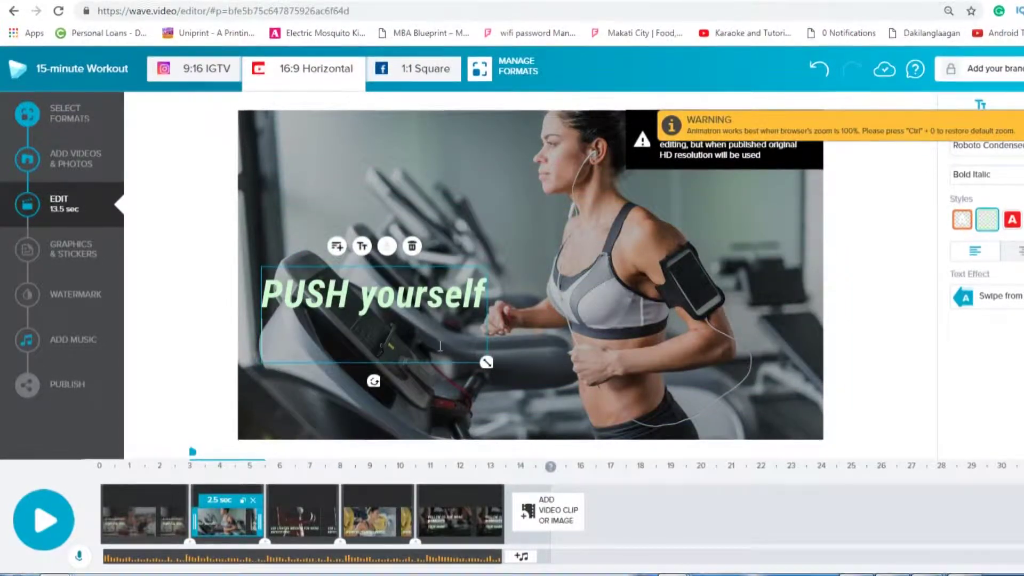
click(436, 344)
key(BackSpace)
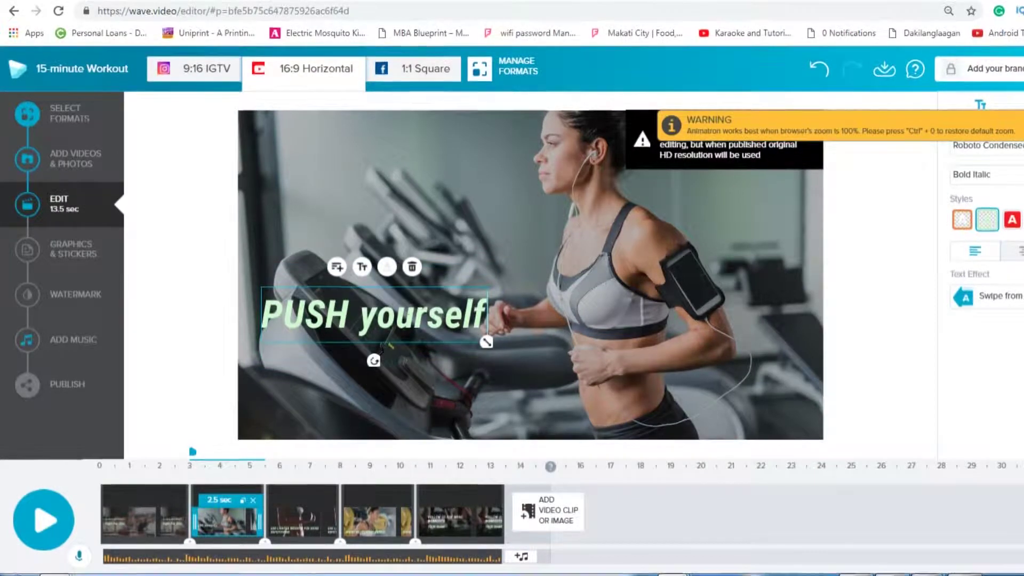
click(292, 521)
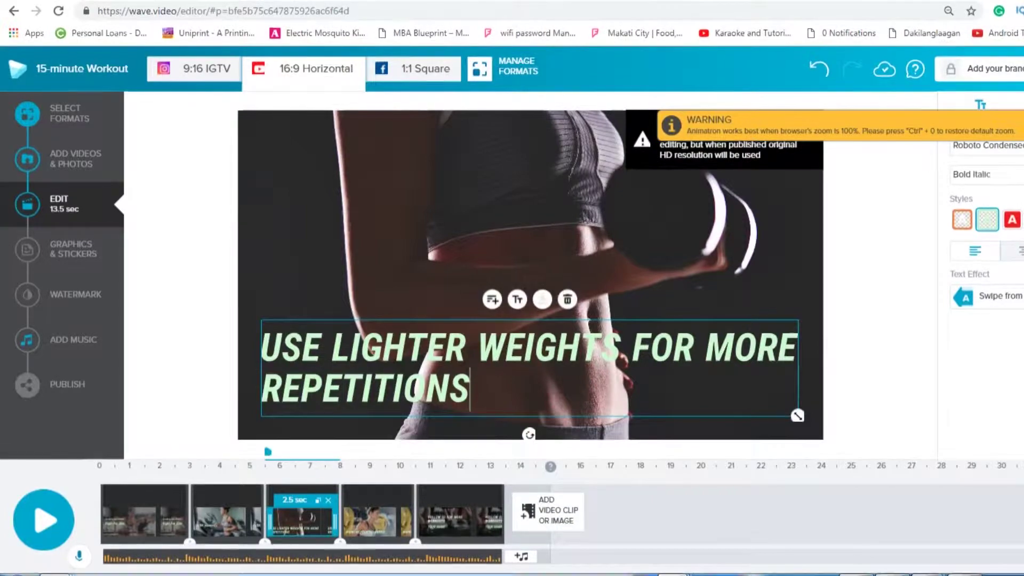
Step: Paste the tip 'MAKE "good form" your mantra' into the third clip's caption
key(ctrl+Tab)
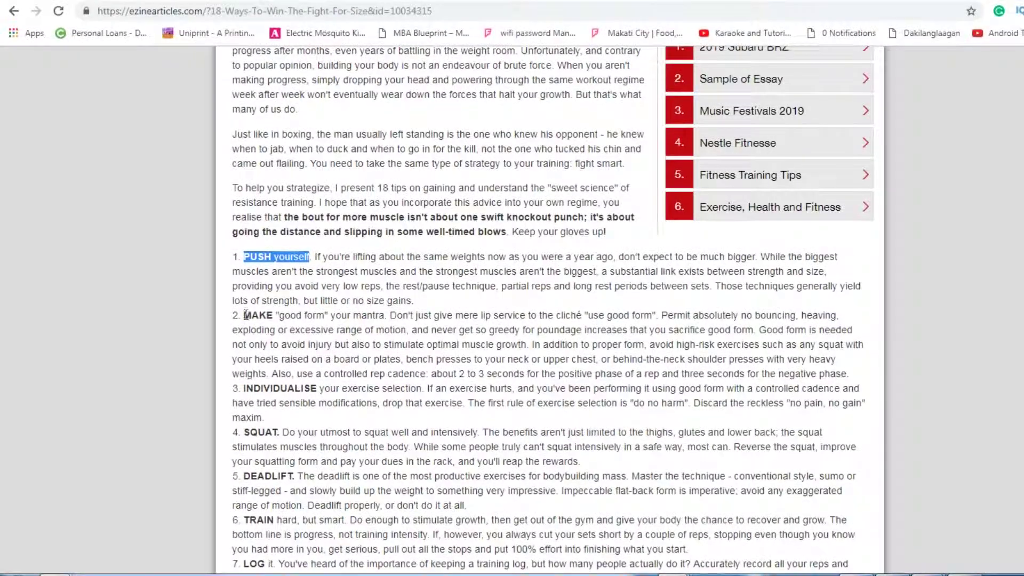
drag(245, 314, 387, 314)
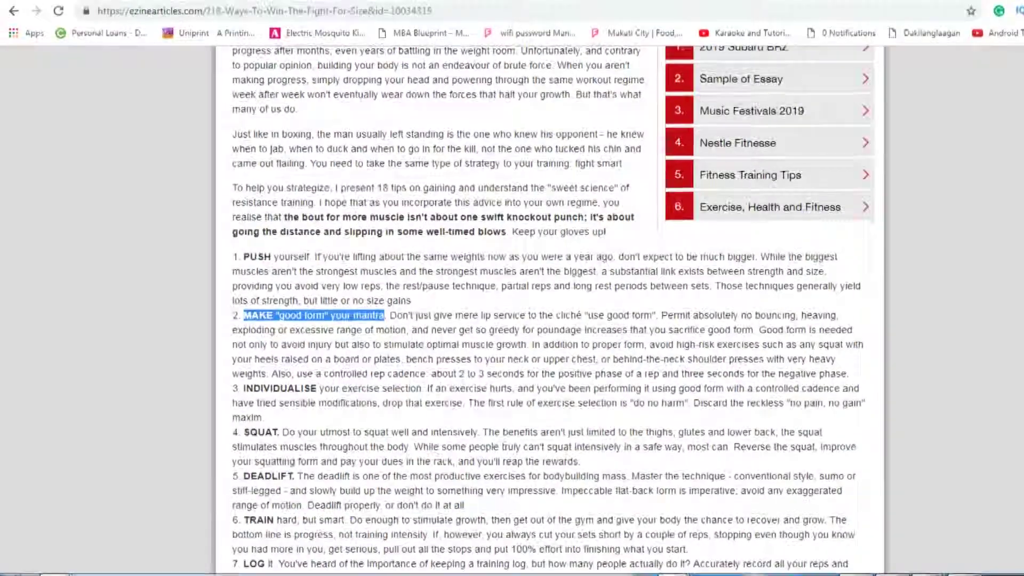
key(ctrl+shift+Tab)
key(ctrl+a)
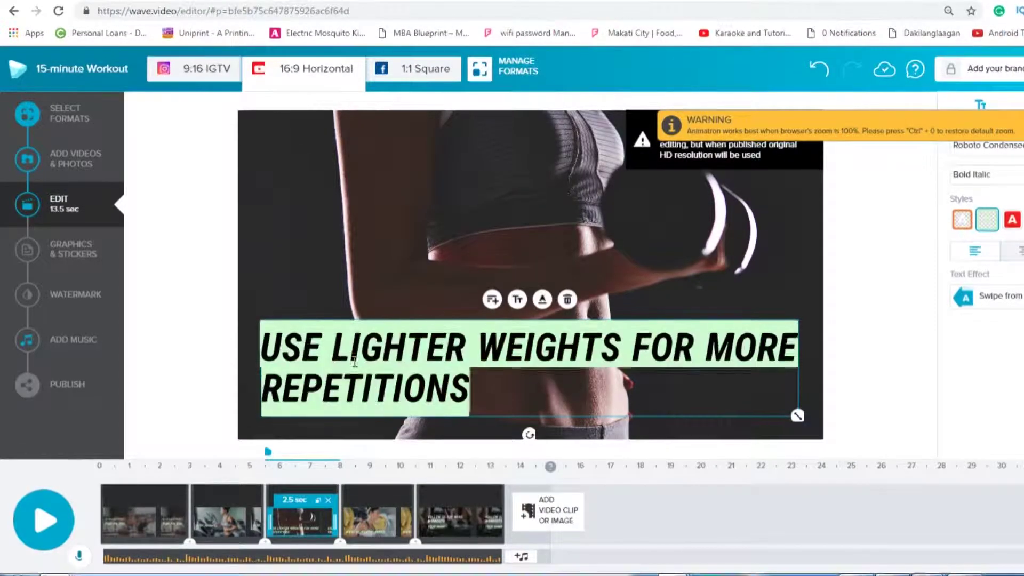
key(ctrl+v)
click(256, 340)
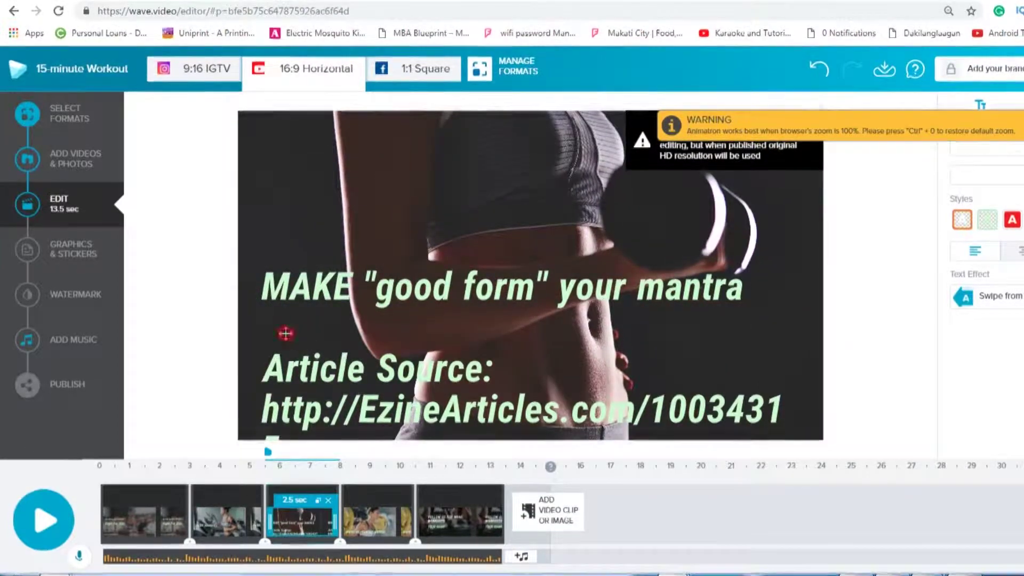
Step: Delete the Article Source block and empty second line from the third clip's caption
click(283, 331)
double_click(272, 367)
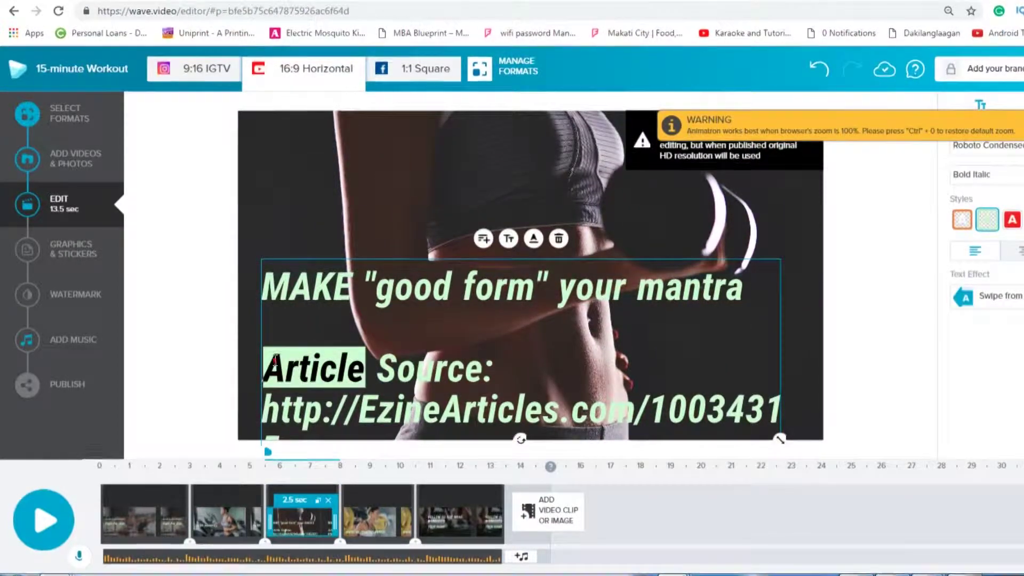
drag(267, 366, 772, 468)
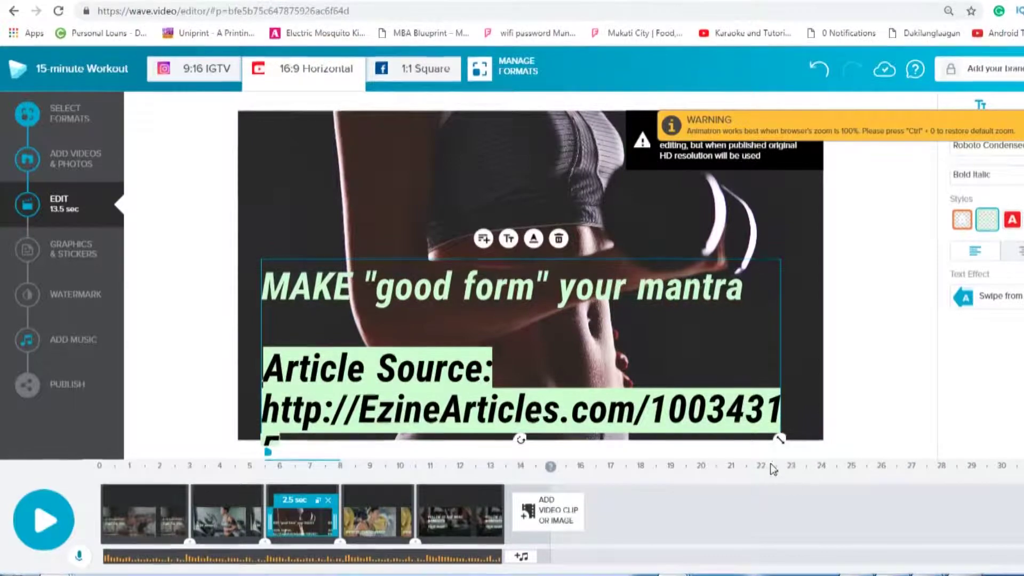
key(BackSpace)
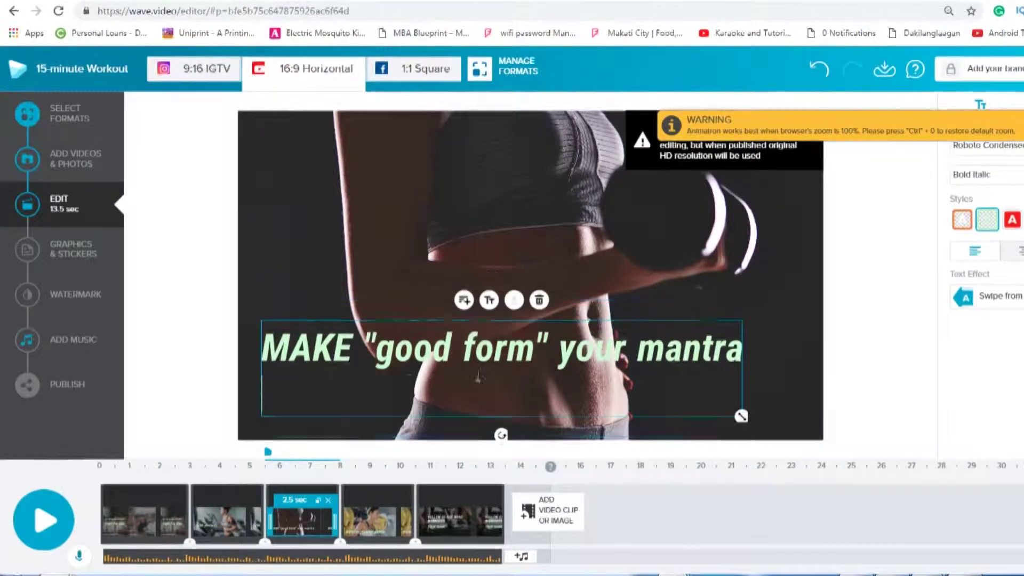
key(BackSpace)
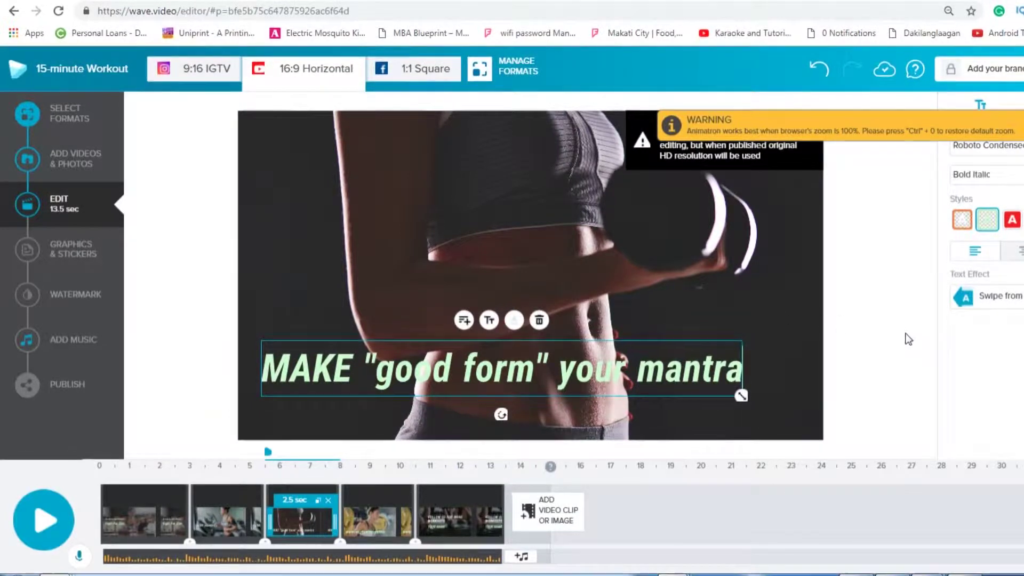
click(359, 217)
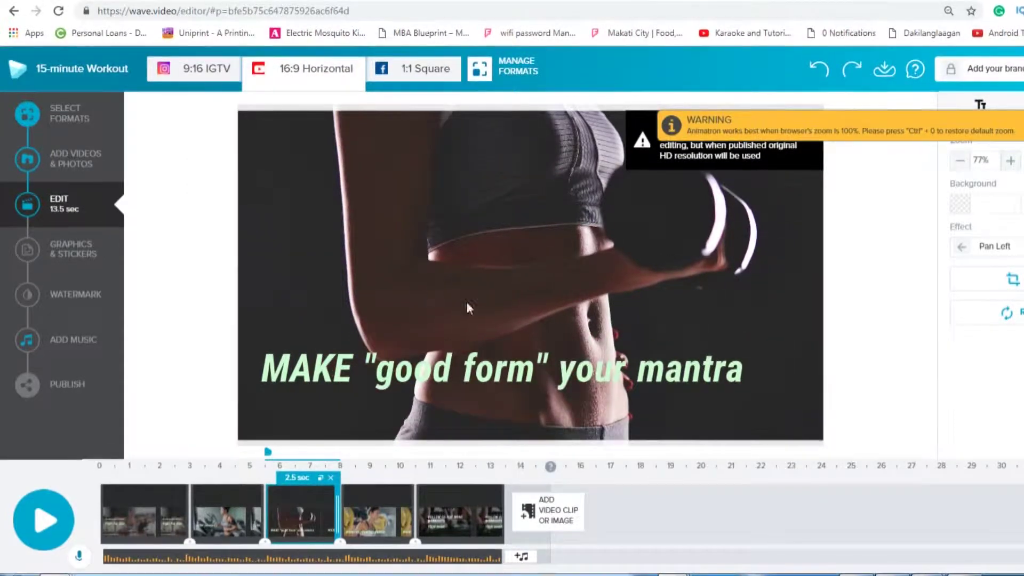
Step: Replace the fourth clip's caption with 'INDIVIDUALISE your exercise selection.' and remove its source lines
click(385, 515)
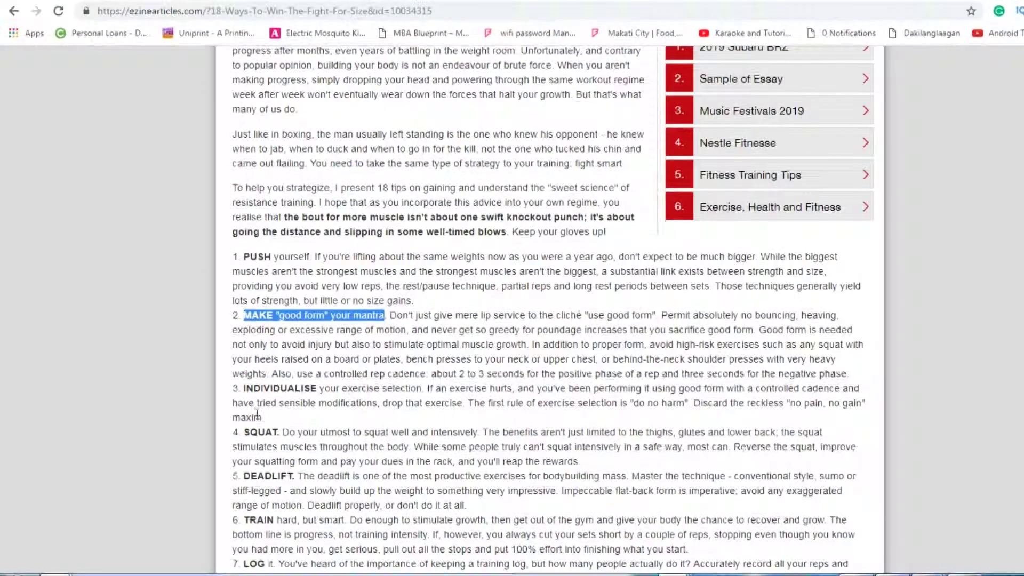
drag(243, 390, 425, 387)
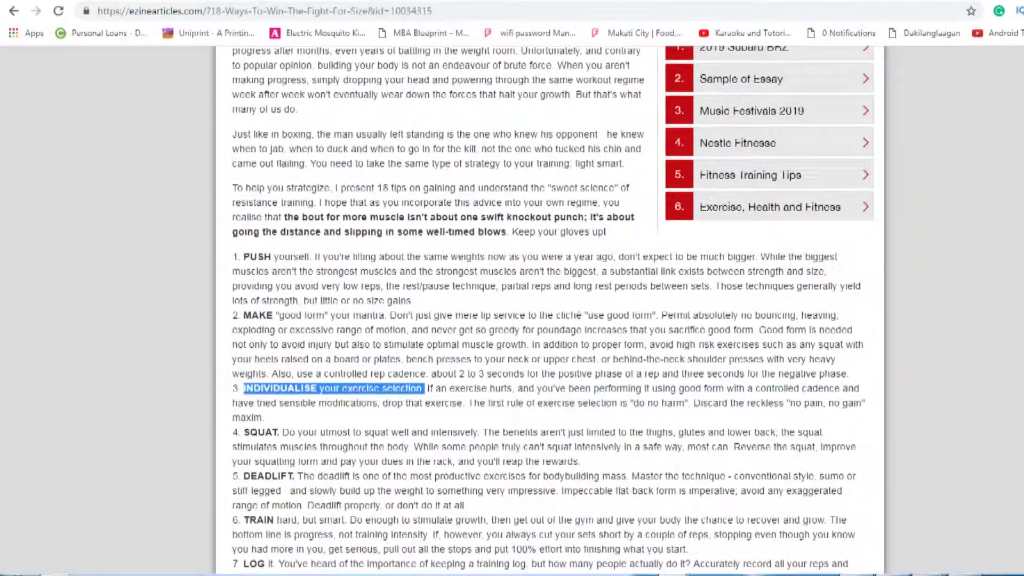
key(ctrl+a)
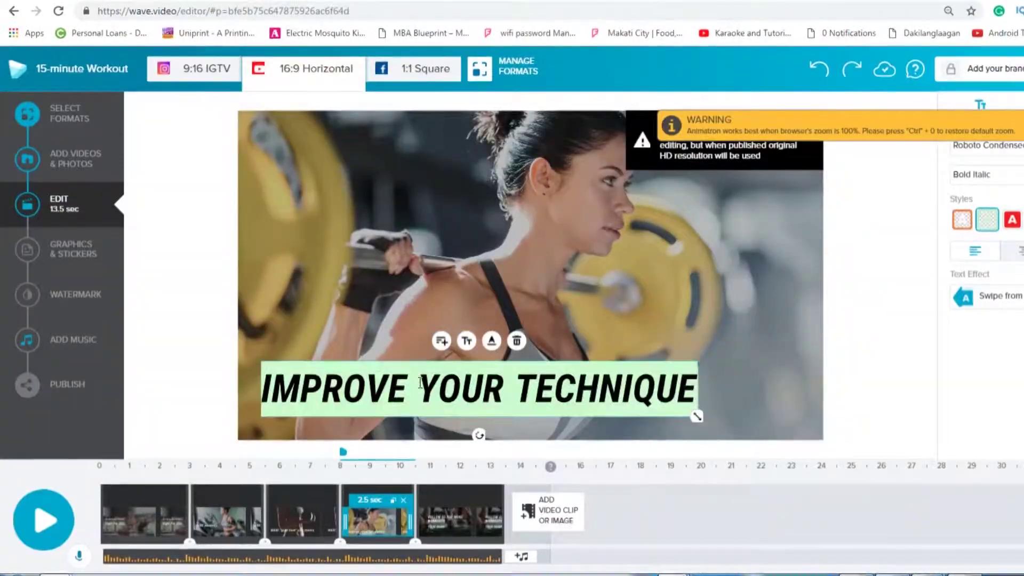
key(ctrl+v)
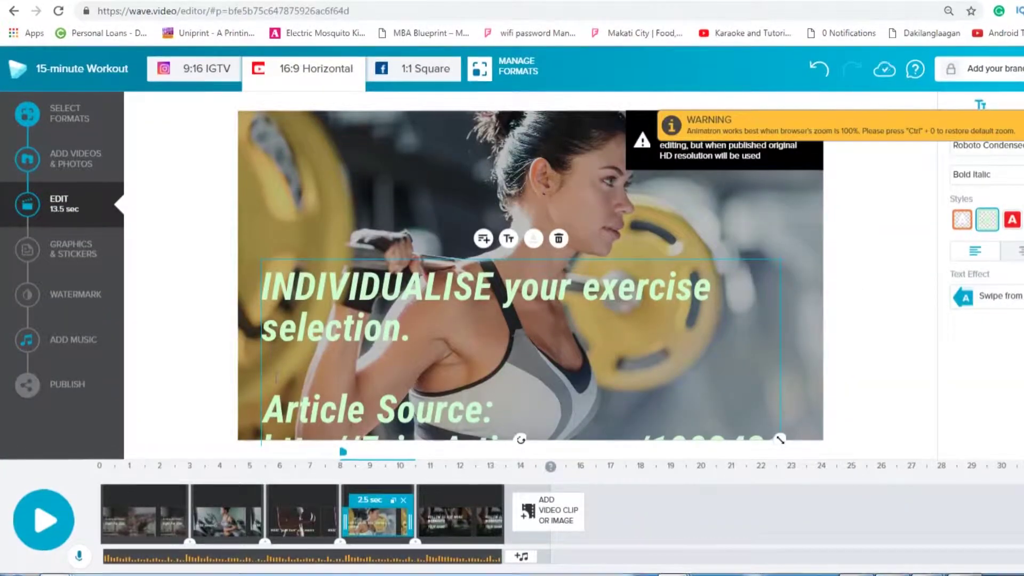
drag(264, 394, 582, 477)
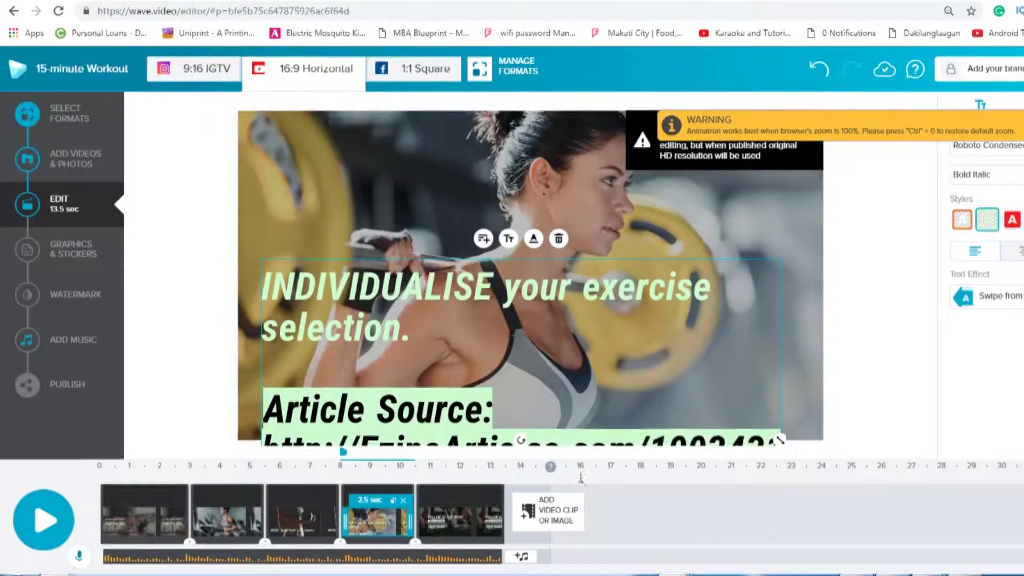
key(BackSpace)
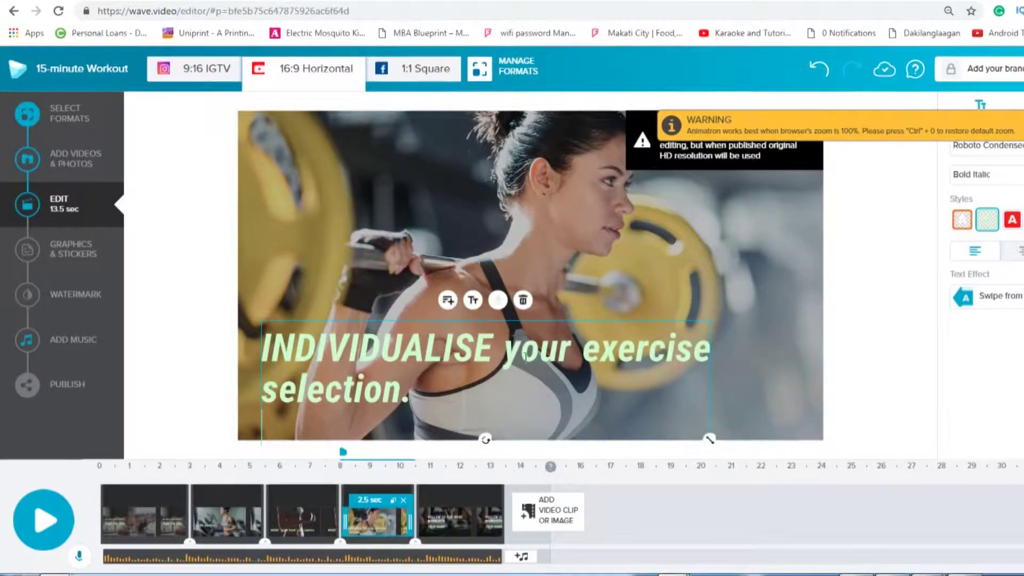
click(468, 521)
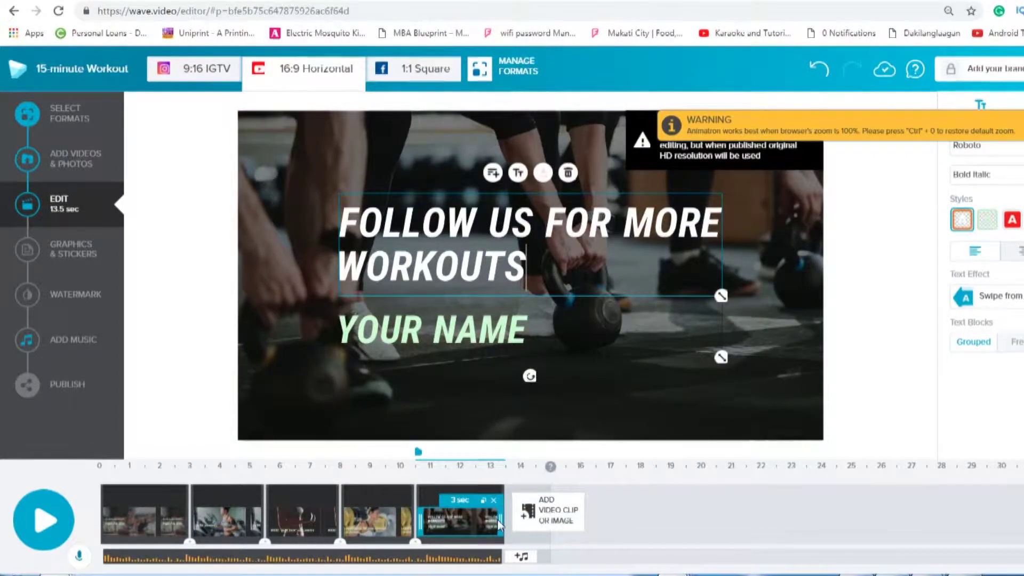
Step: Browse the Sports/Fitness stock videos, reset zoom with Ctrl+0, and reopen the 15-minute Workout editor
click(548, 516)
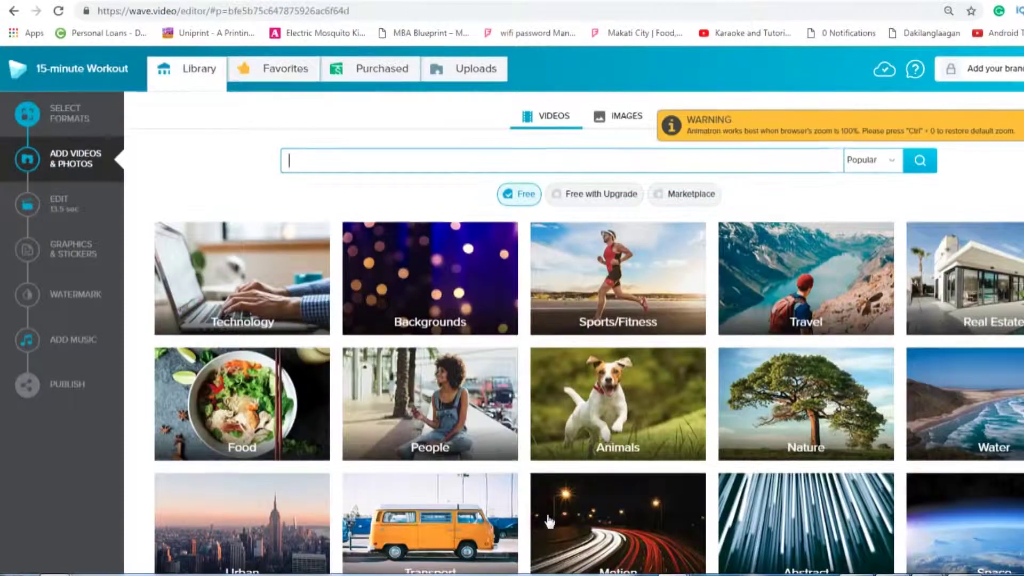
click(601, 300)
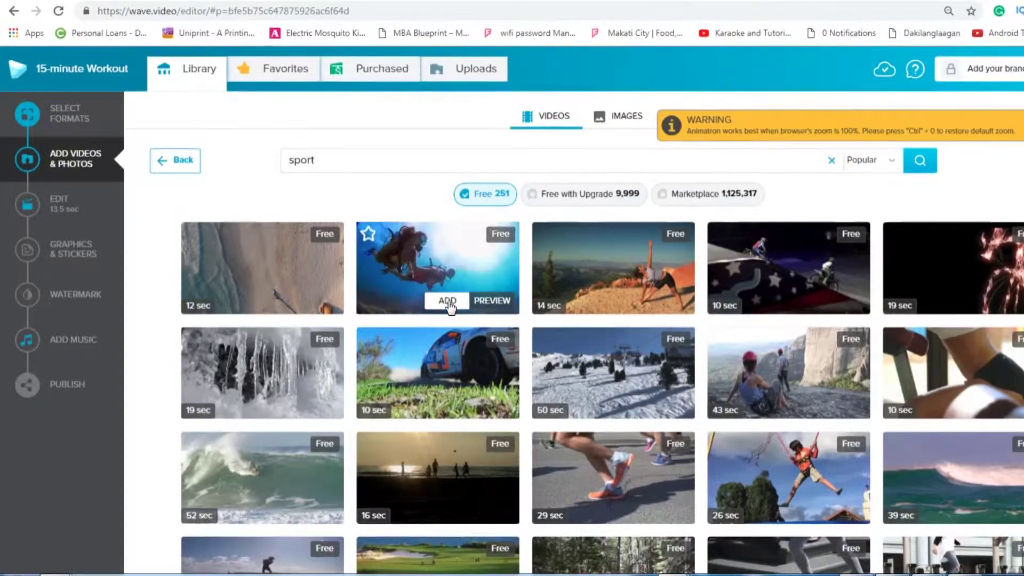
key(ctrl+0)
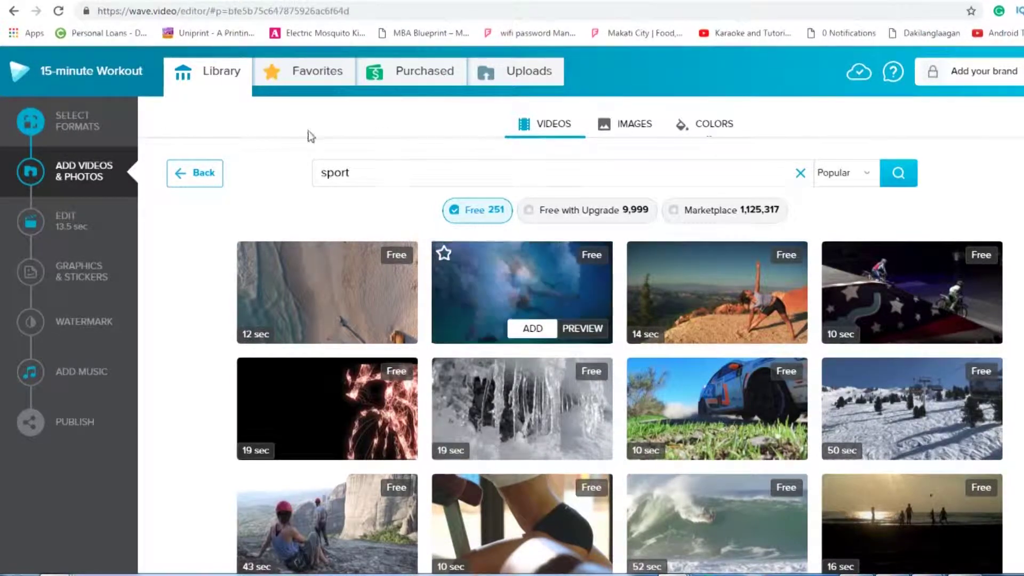
click(205, 175)
scroll(456, 320, down, 2)
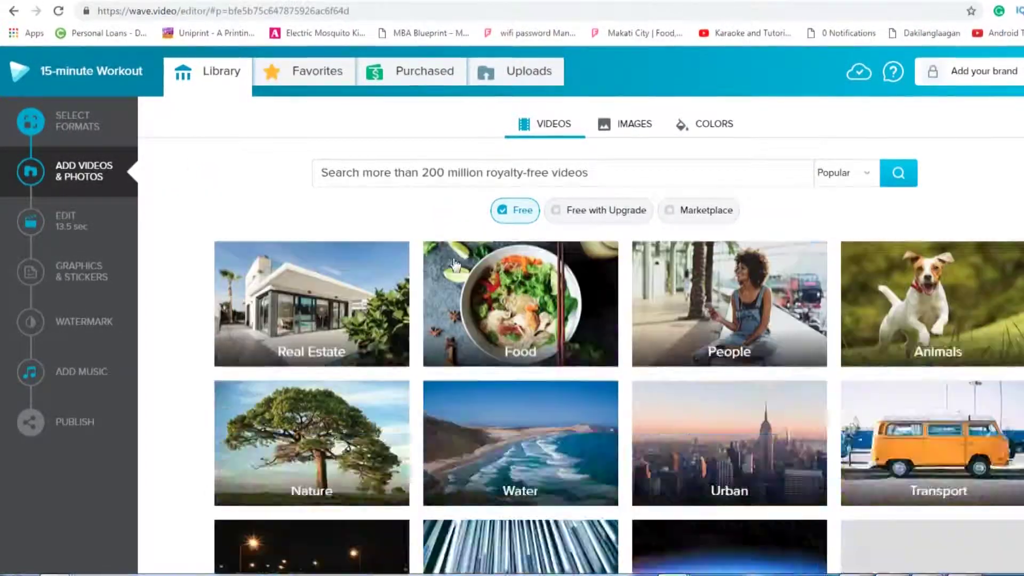
scroll(454, 265, down, 5)
scroll(464, 288, up, 5)
scroll(446, 200, up, 2)
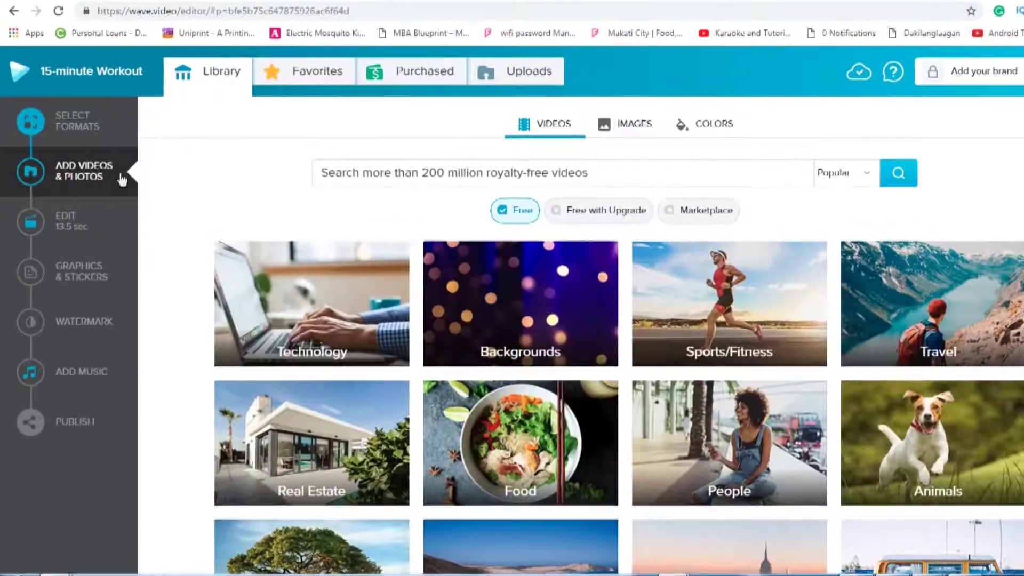
click(210, 83)
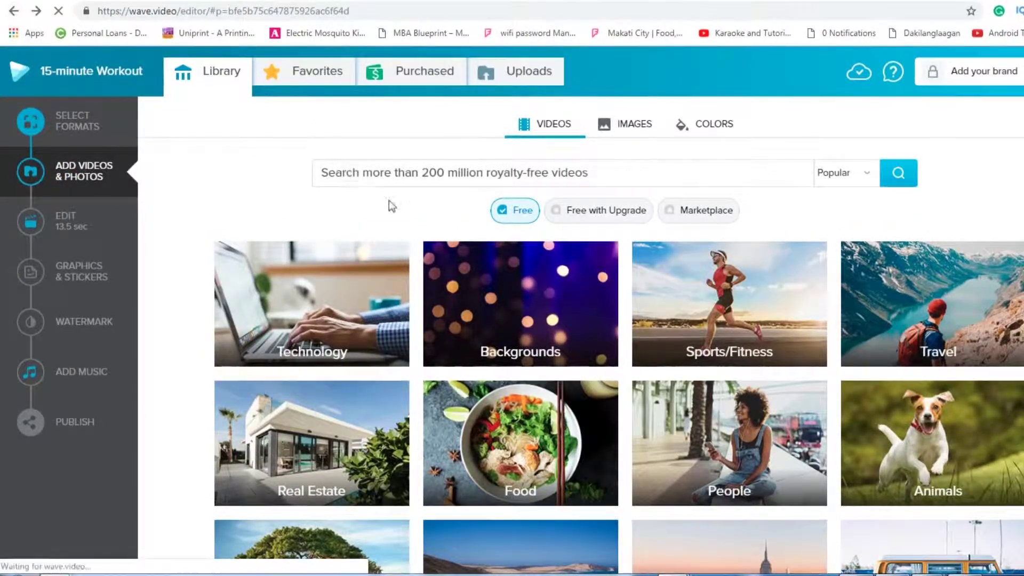
scroll(505, 312, down, 2)
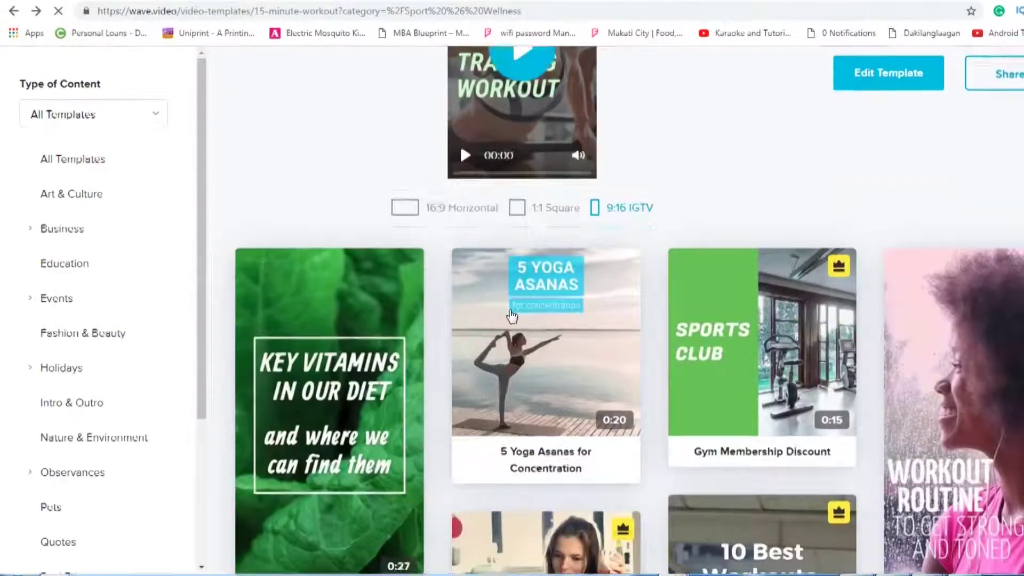
scroll(513, 315, up, 3)
click(34, 11)
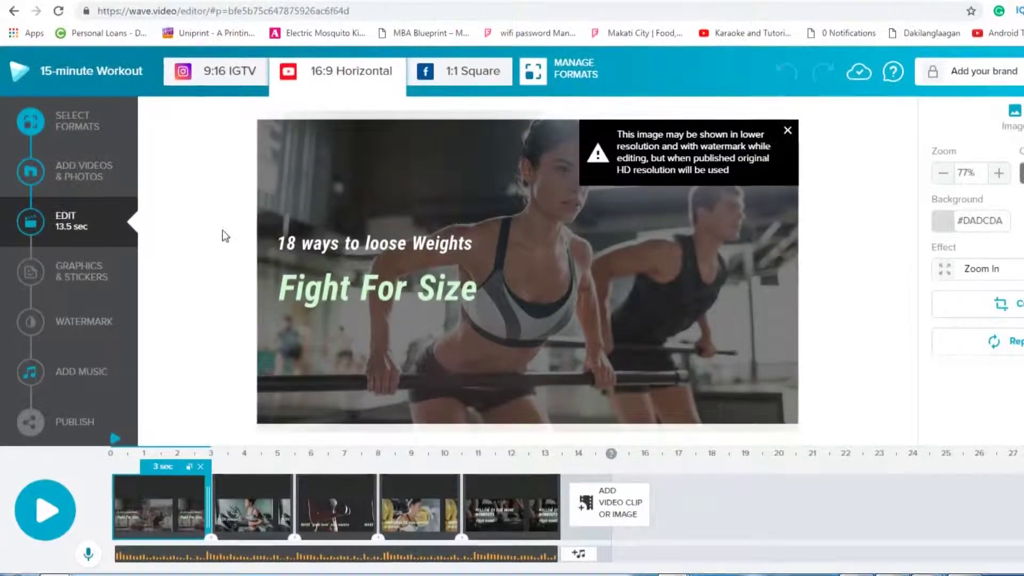
Step: Check the Watermark and Graphics & Stickers panels, then open the Publish page
click(421, 525)
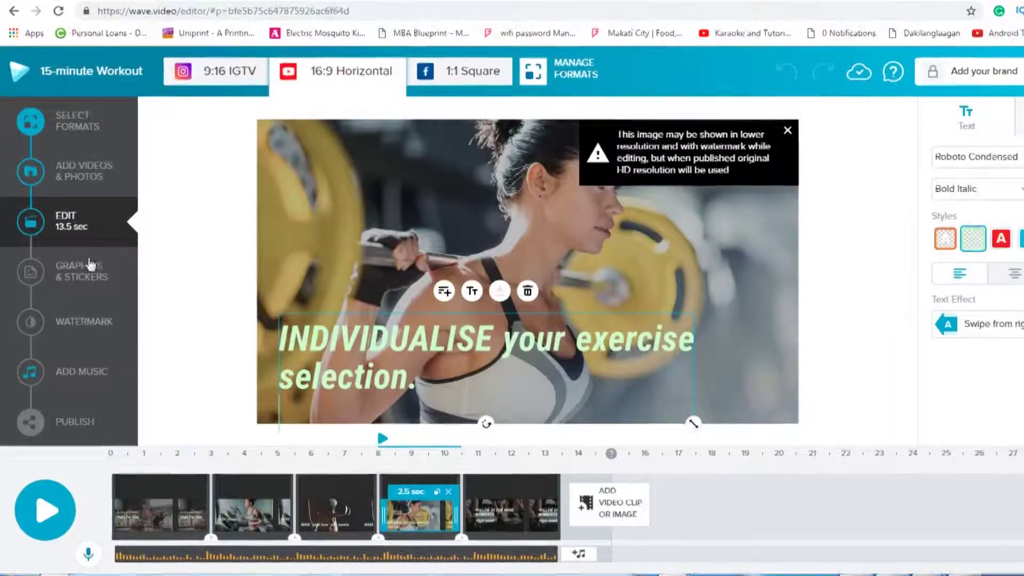
click(62, 380)
click(69, 321)
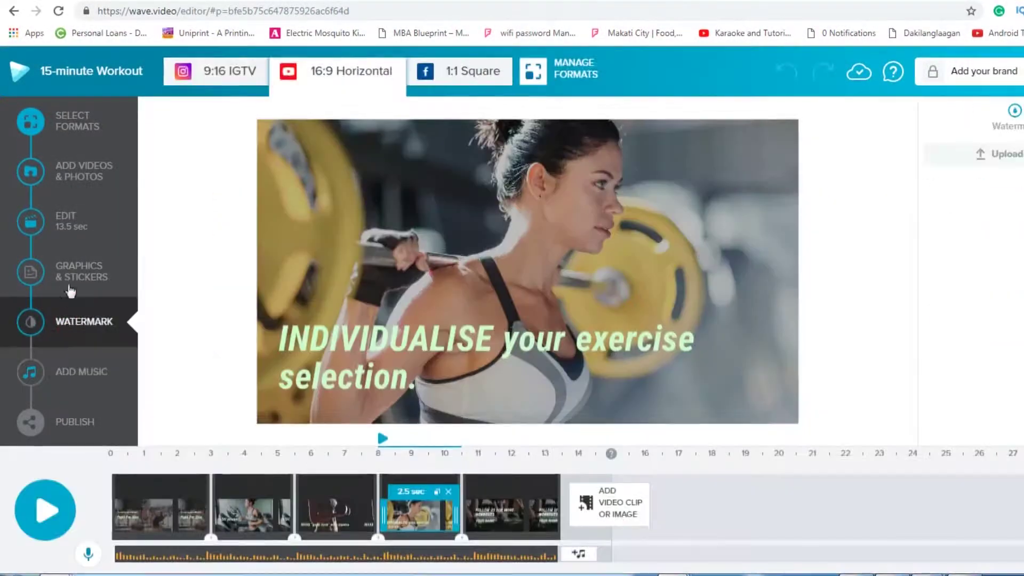
click(69, 276)
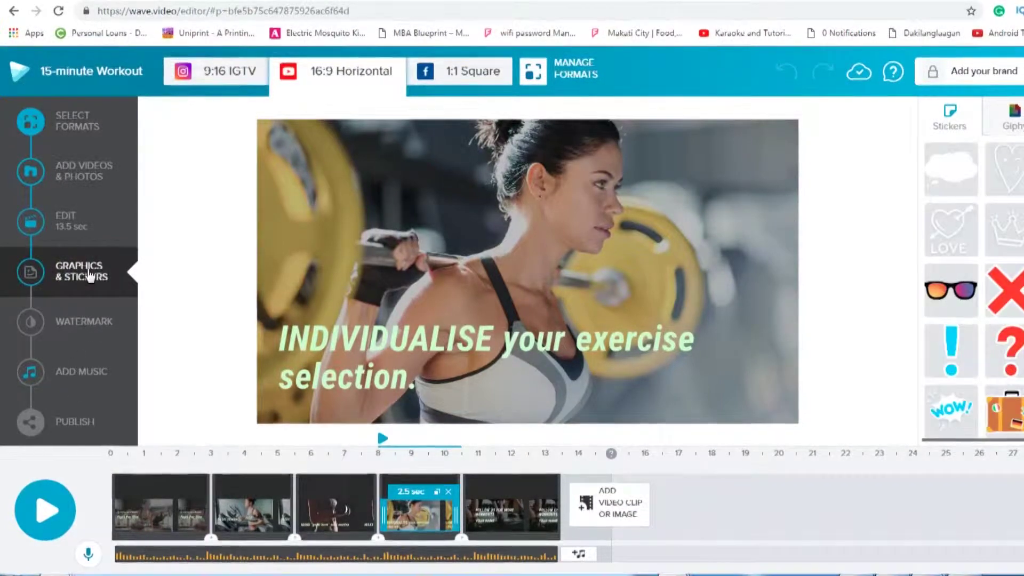
click(82, 320)
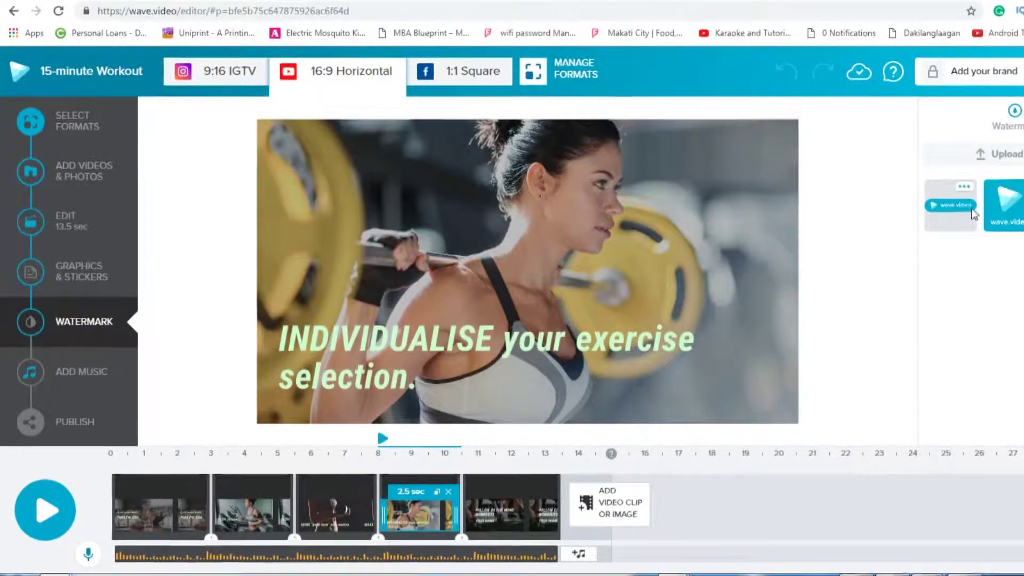
click(86, 425)
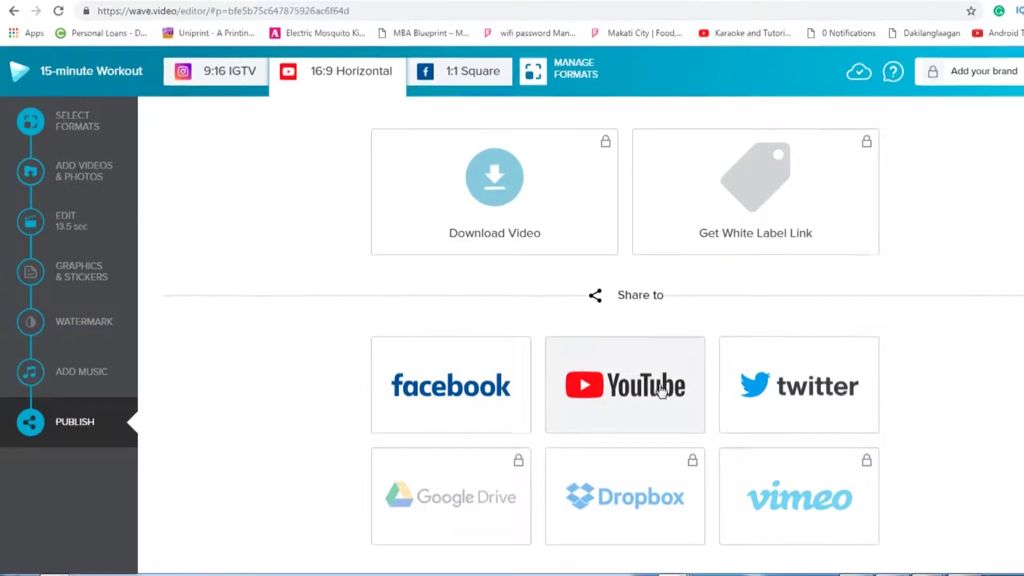
Step: Choose YouTube as the share destination on the Publish page
click(644, 393)
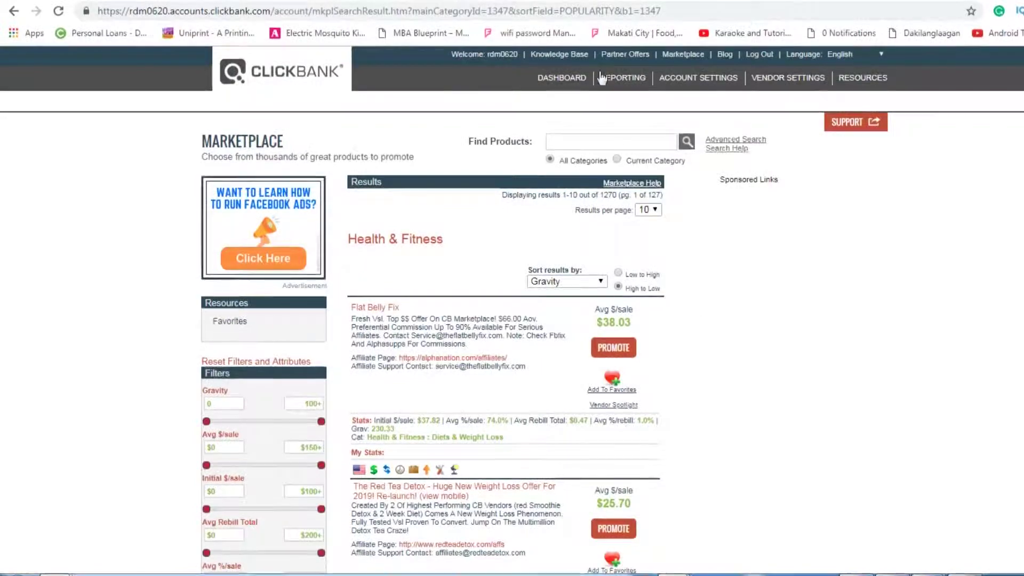
Step: Open ClickBank's Health & Fitness marketplace category and sort the results by Gravity
click(682, 54)
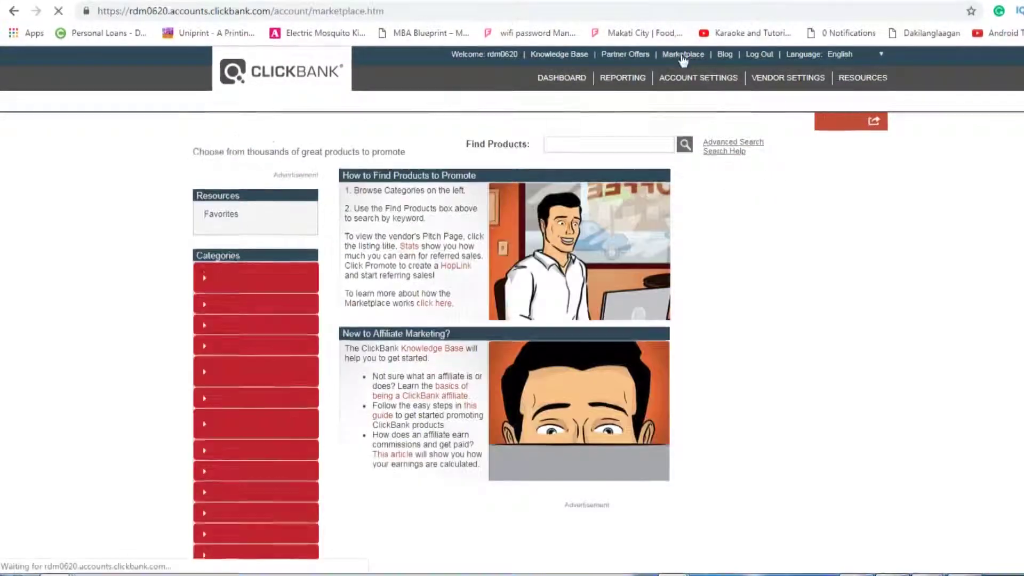
scroll(277, 380, down, 2)
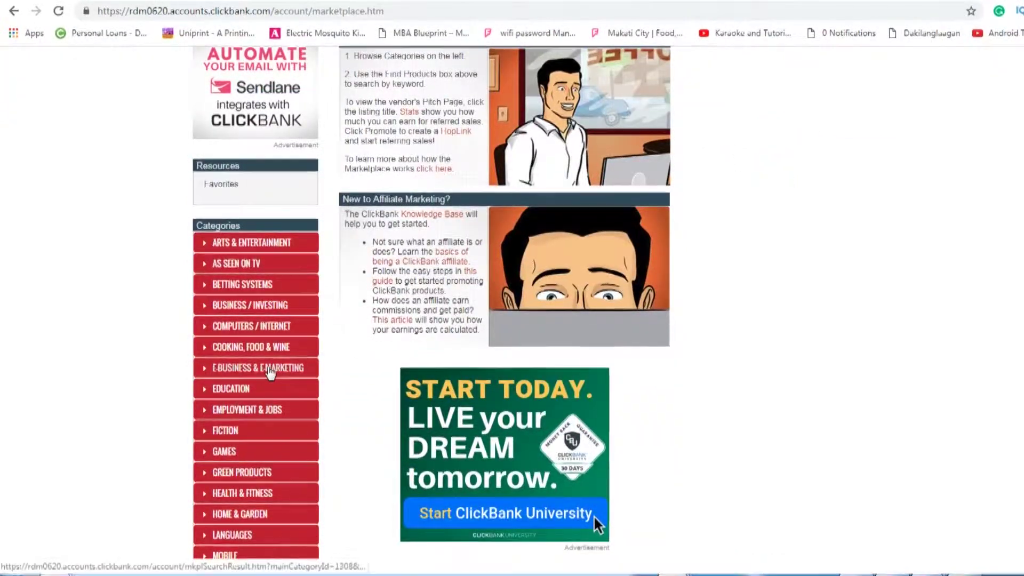
scroll(251, 440, down, 1)
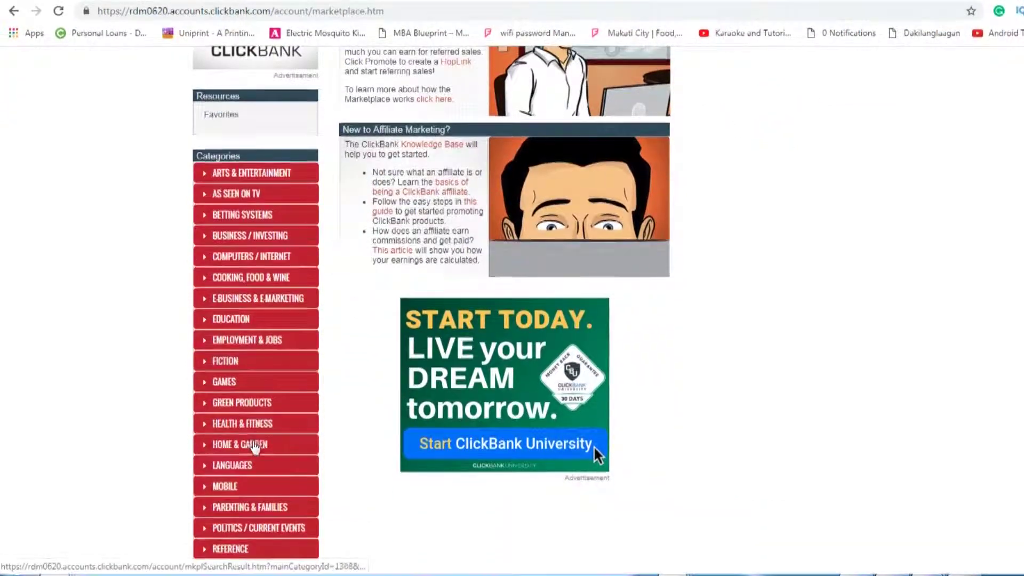
click(252, 424)
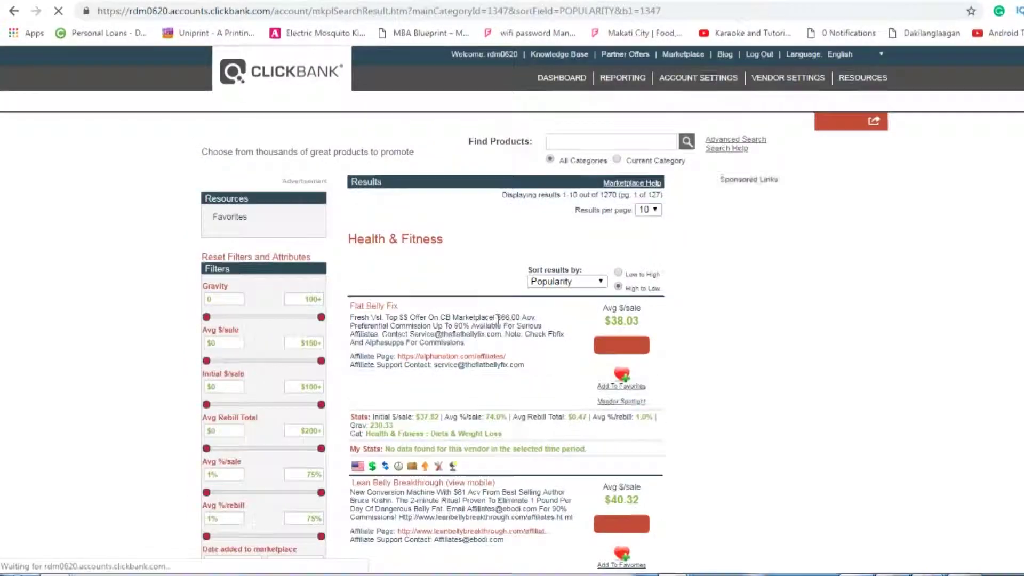
click(594, 281)
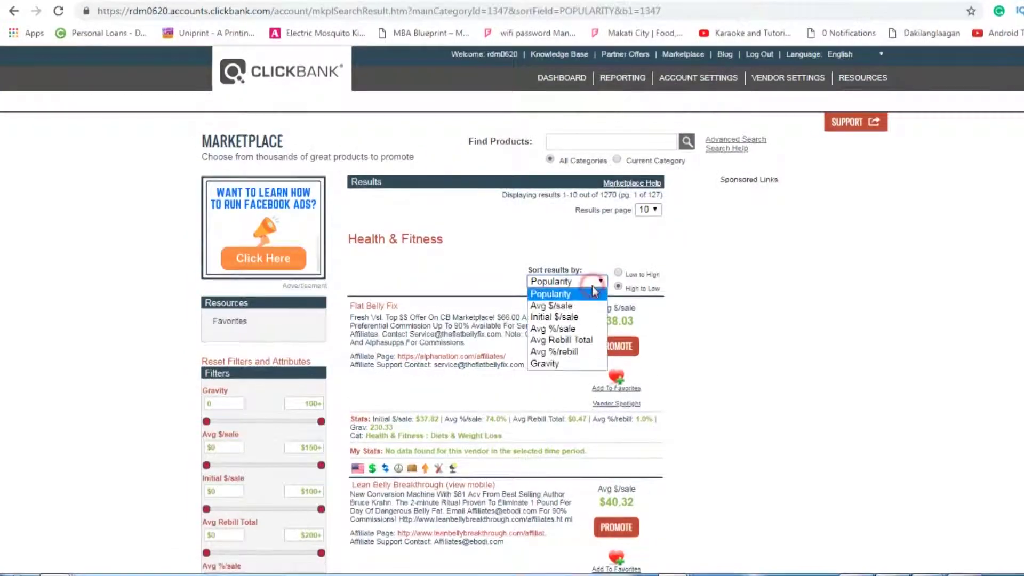
click(567, 365)
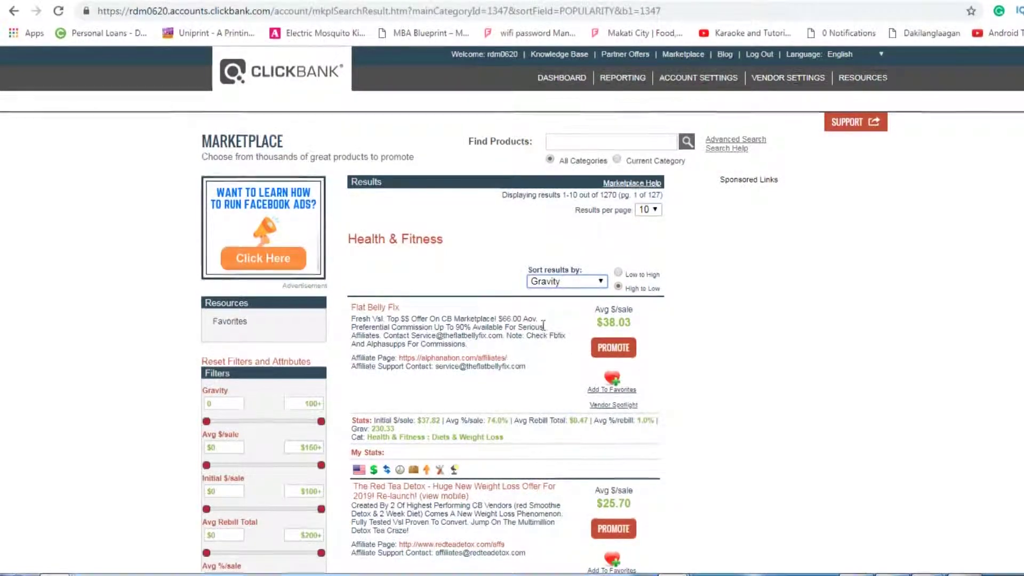
scroll(544, 327, down, 1)
scroll(543, 327, down, 2)
scroll(537, 325, up, 1)
scroll(537, 325, up, 1)
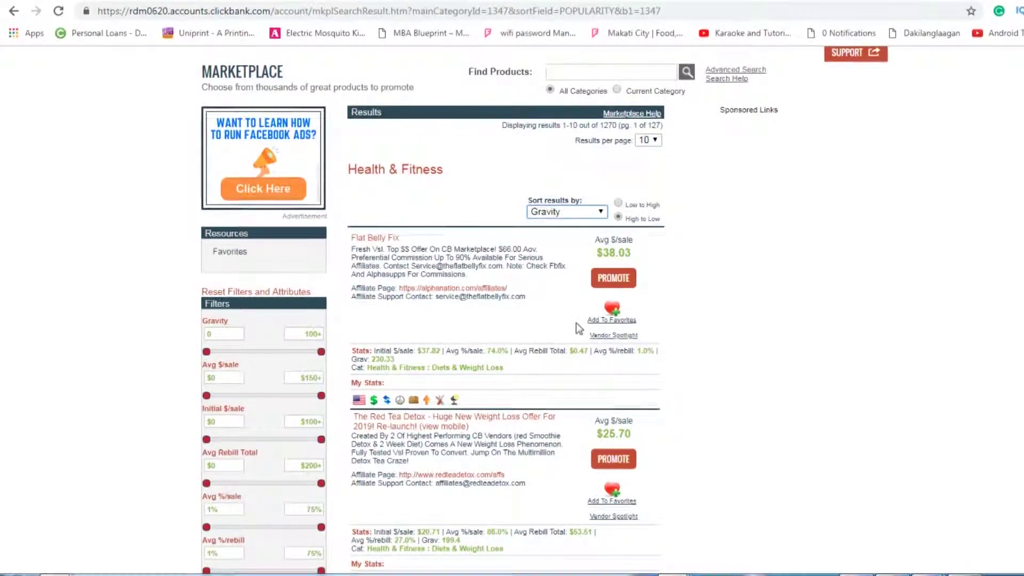
Step: Generate the Flat Belly Fix affiliate HopLinks and copy the encrypted HopShield link
click(617, 289)
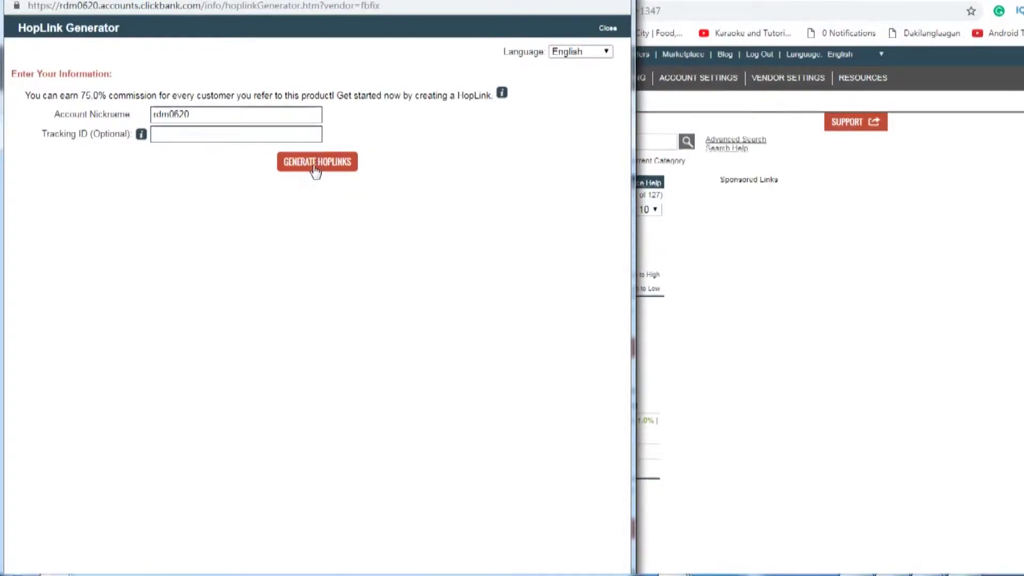
click(314, 170)
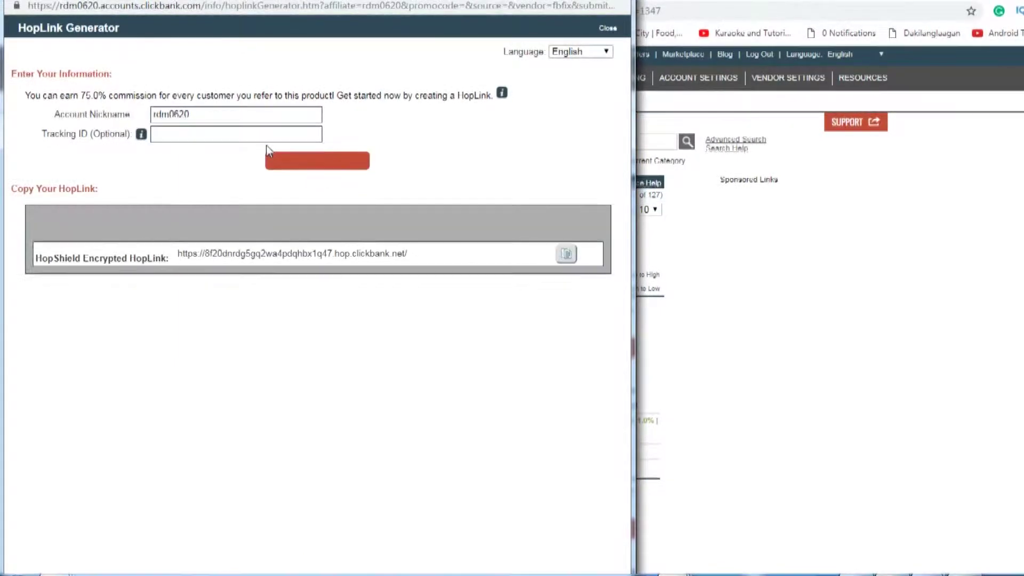
click(287, 260)
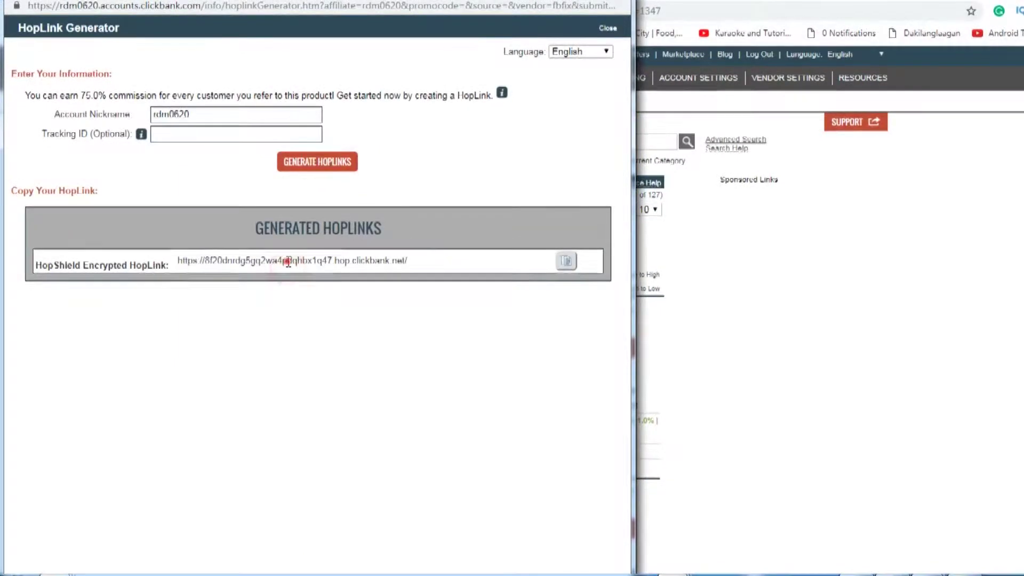
click(848, 322)
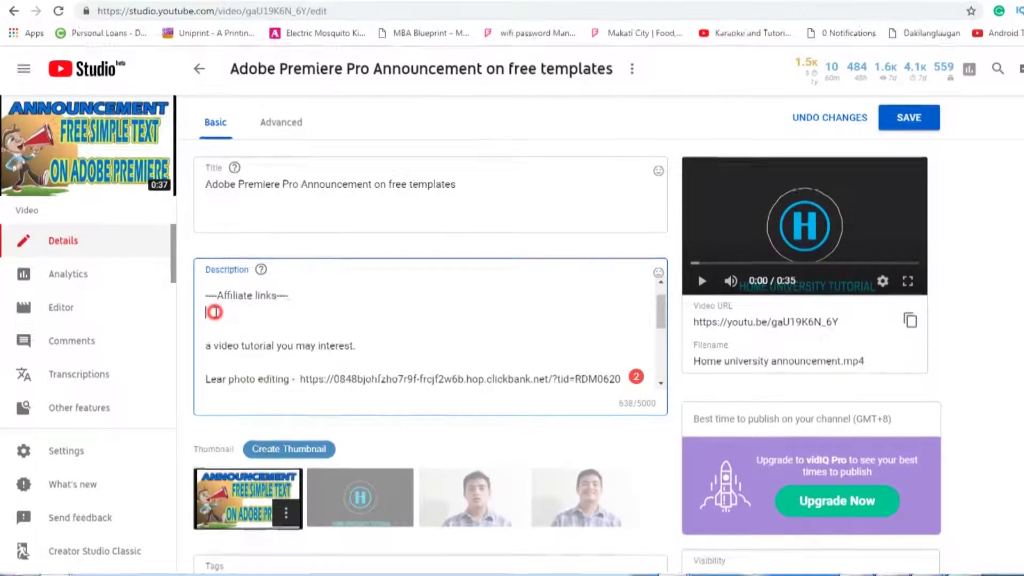
Step: Paste the Flat Belly Fix HopLink under the ---Affiliate links--- heading and review the description
click(213, 313)
text(https://8f20dnrdg5gq2wa4pdqhbx1q47.hop.clickbank.net/)
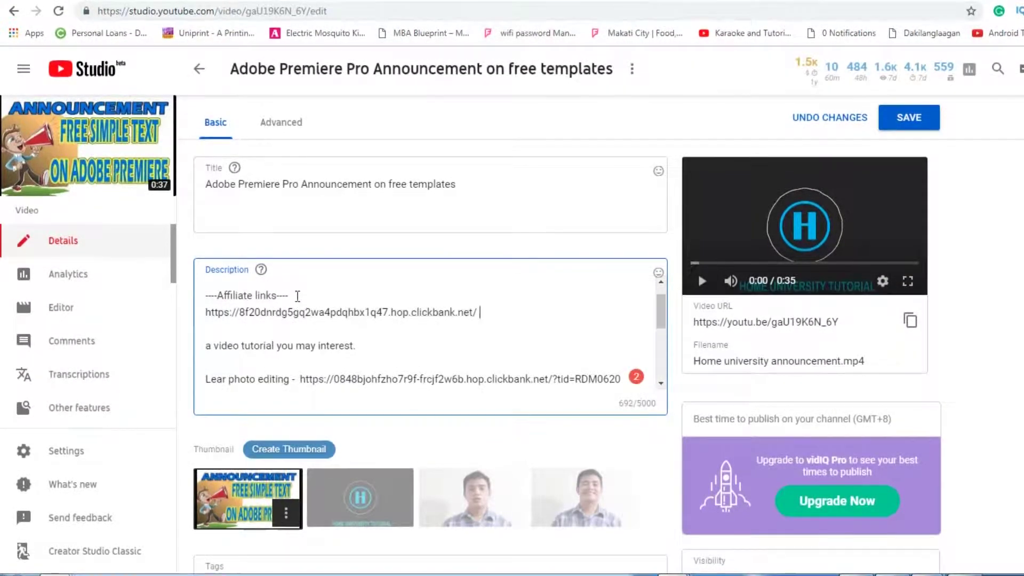
drag(288, 295, 203, 302)
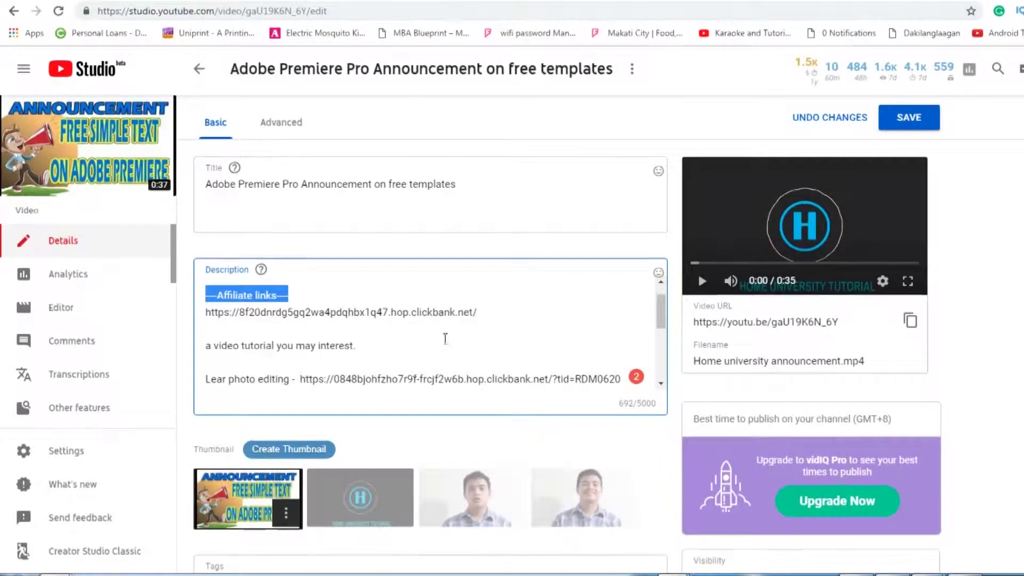
mouse_move(480, 312)
mouse_down()
mouse_move(202, 312)
mouse_move(195, 299)
mouse_up()
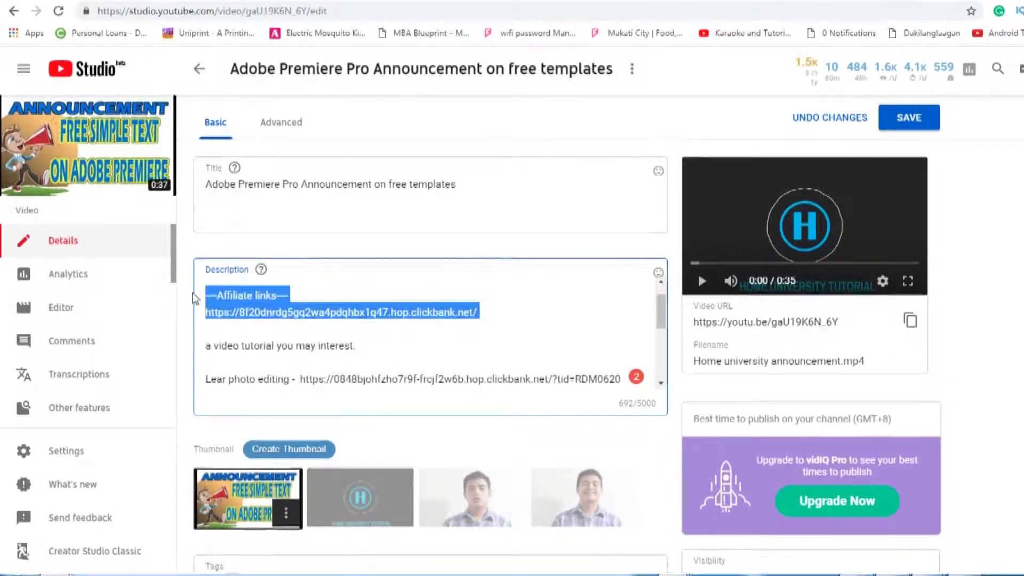
click(503, 311)
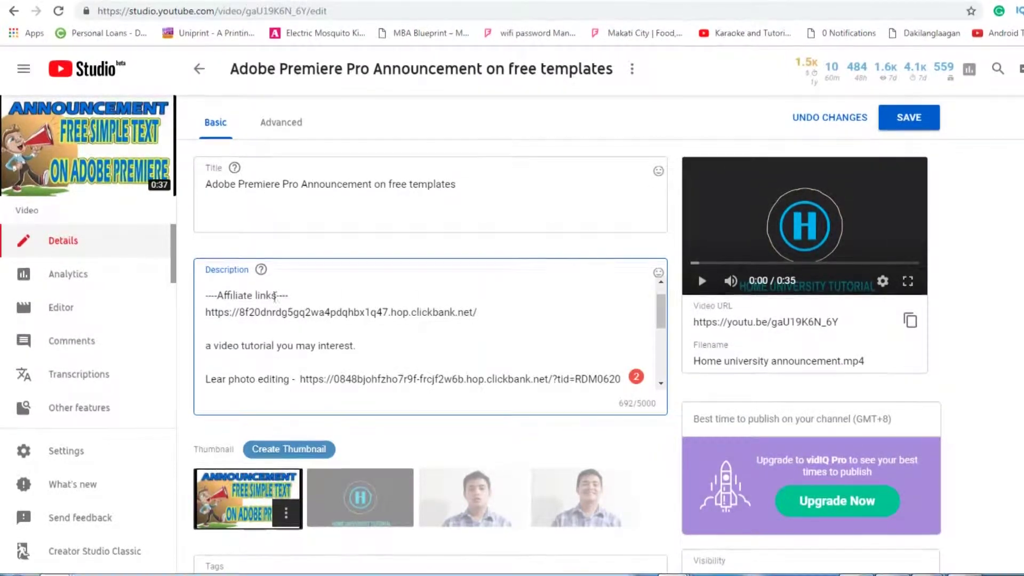
triple_click(290, 294)
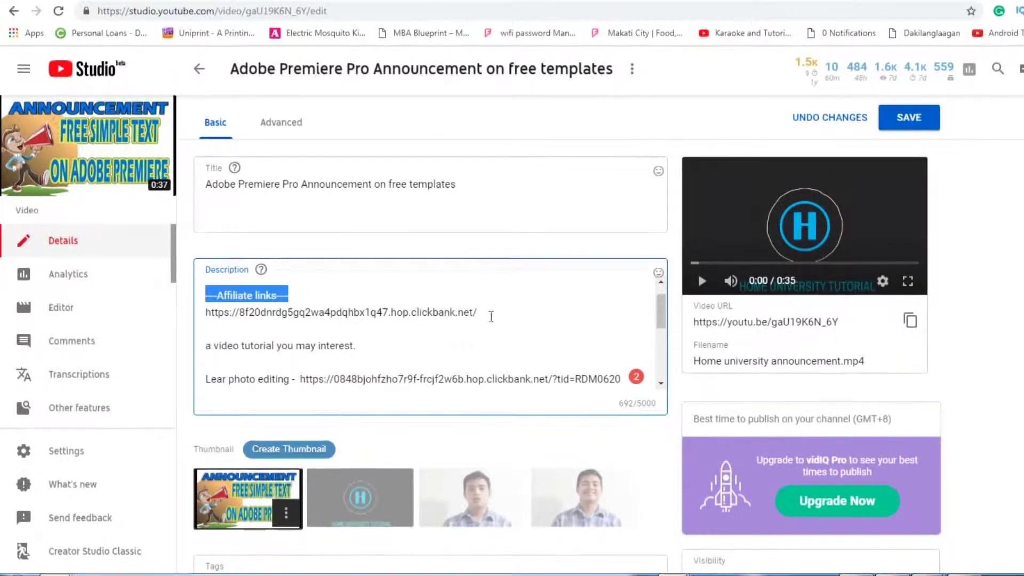
click(488, 312)
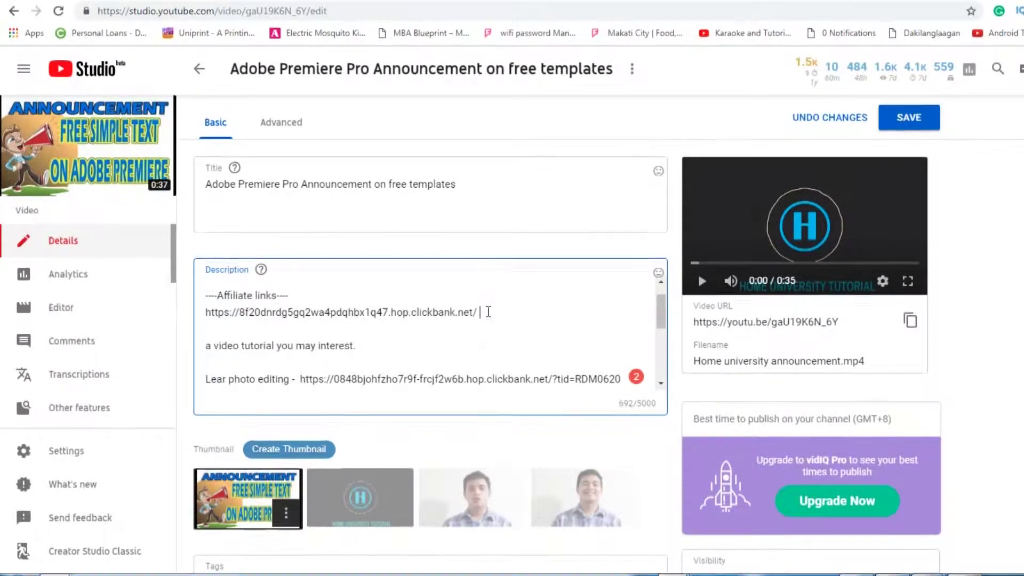
key(ctrl+End)
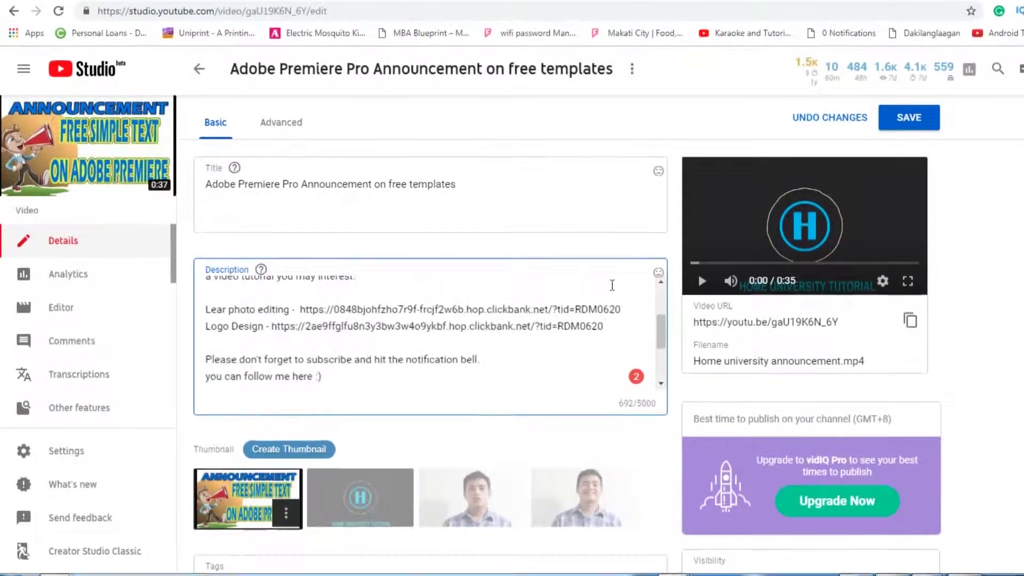
key(ctrl+Home)
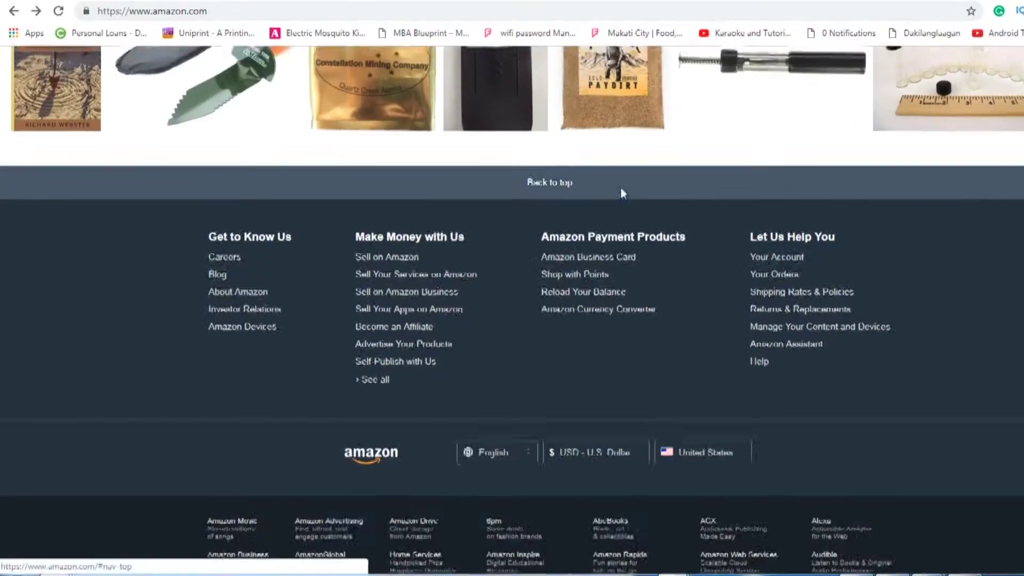
scroll(620, 187, up, 5)
scroll(662, 210, up, 5)
scroll(662, 211, up, 1)
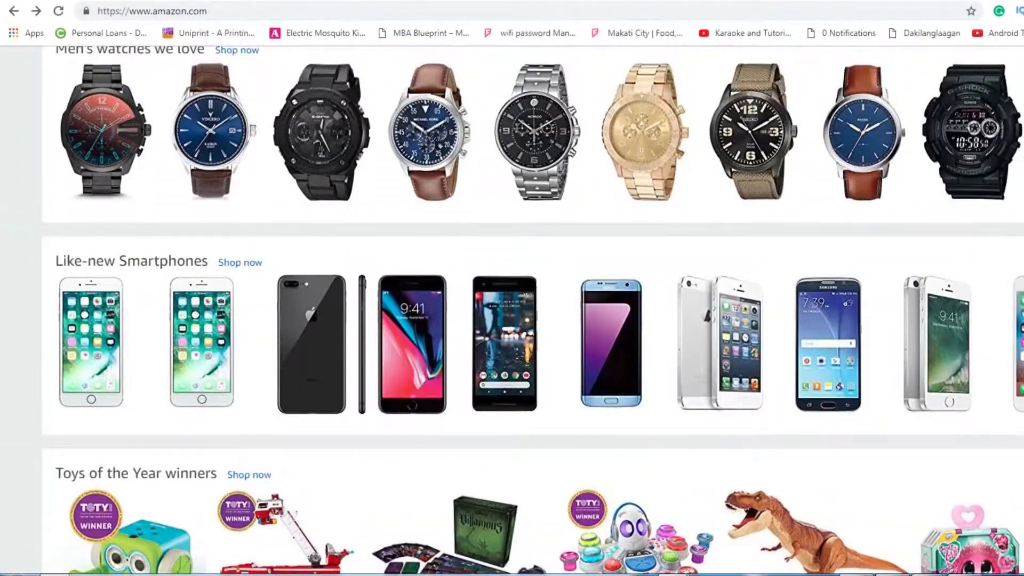
scroll(512, 321, up, 5)
scroll(512, 320, up, 10)
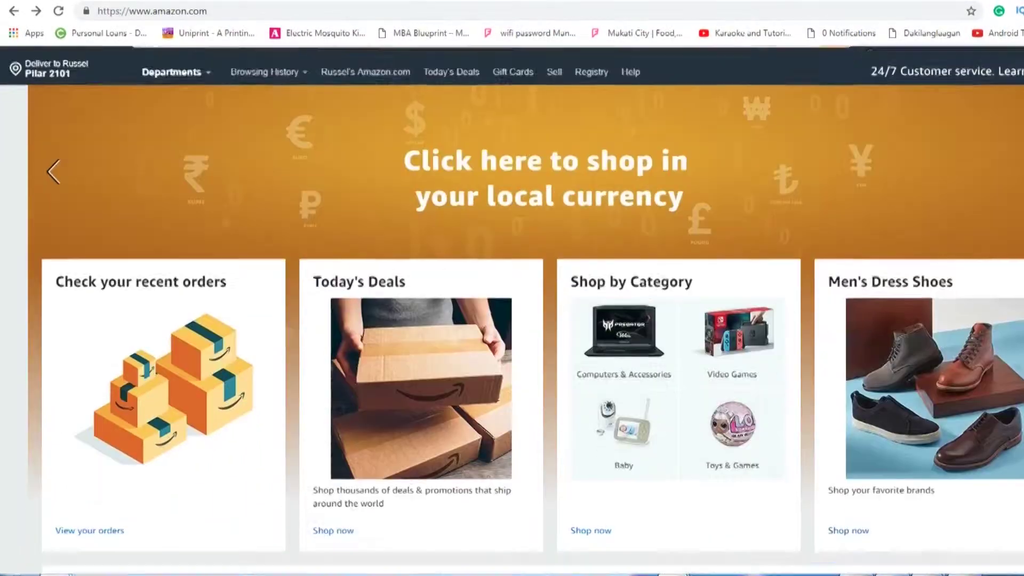
scroll(512, 321, down, 10)
scroll(512, 320, down, 3)
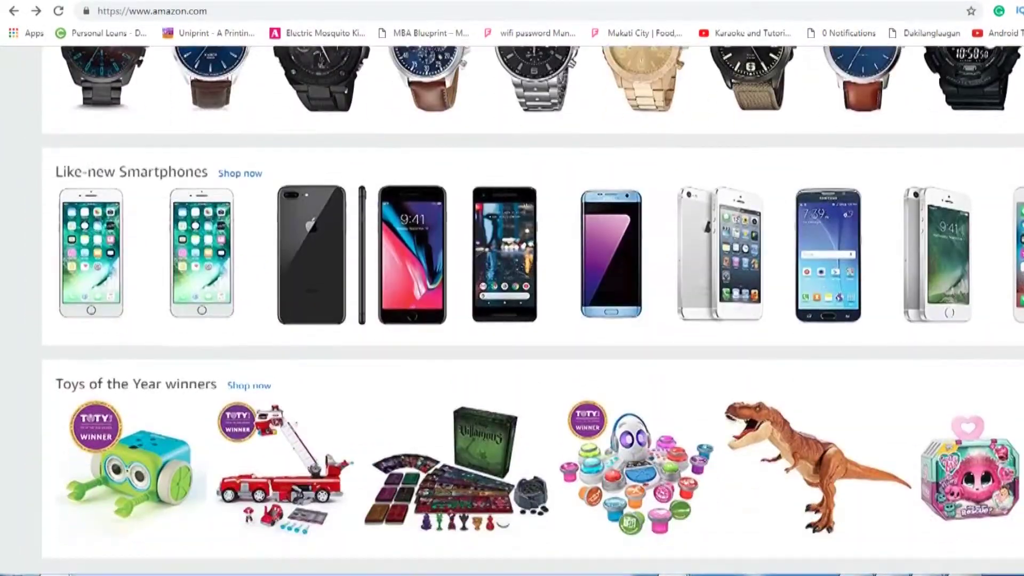
scroll(512, 321, down, 3)
scroll(512, 321, down, 3)
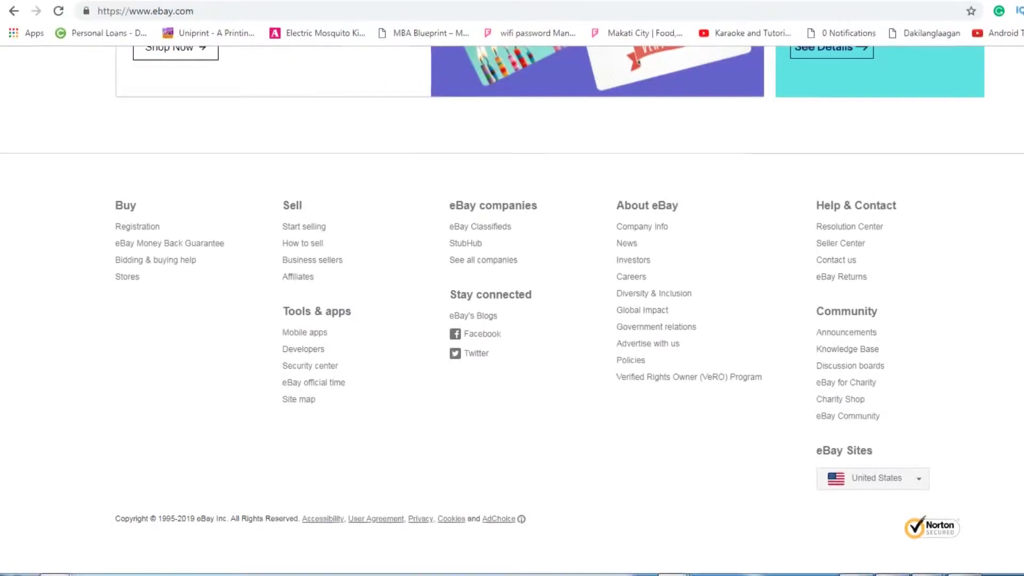
key(Home)
scroll(513, 311, down, 5)
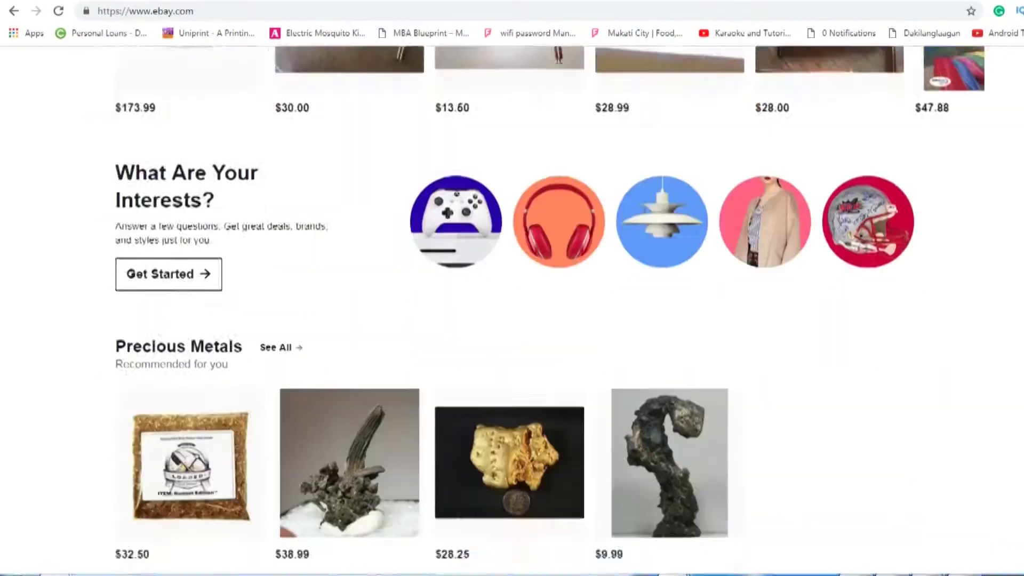
scroll(512, 310, down, 5)
scroll(512, 311, down, 5)
scroll(512, 311, down, 5)
scroll(513, 311, down, 5)
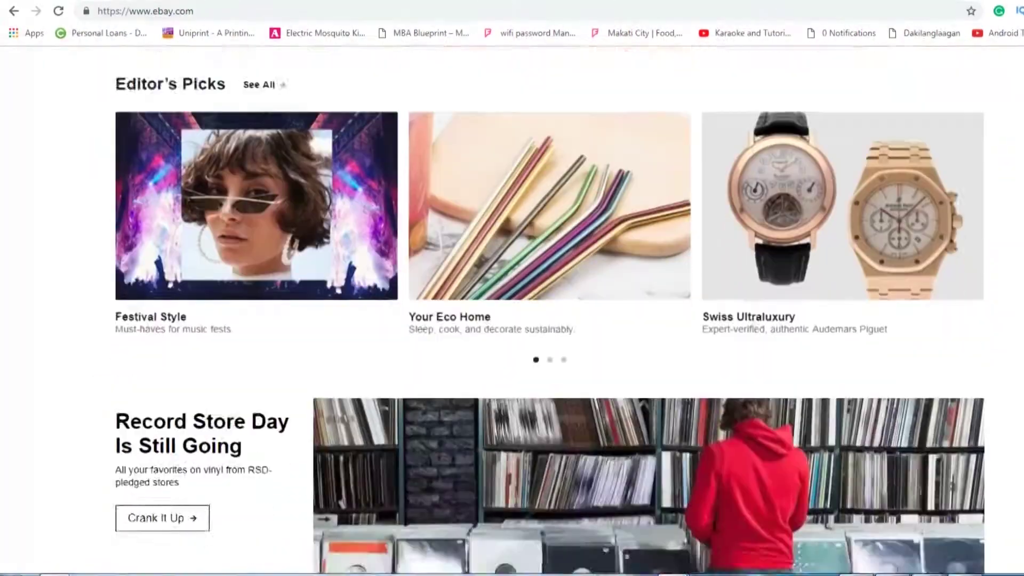
scroll(512, 311, down, 3)
scroll(512, 310, down, 4)
scroll(513, 311, down, 1)
click(872, 503)
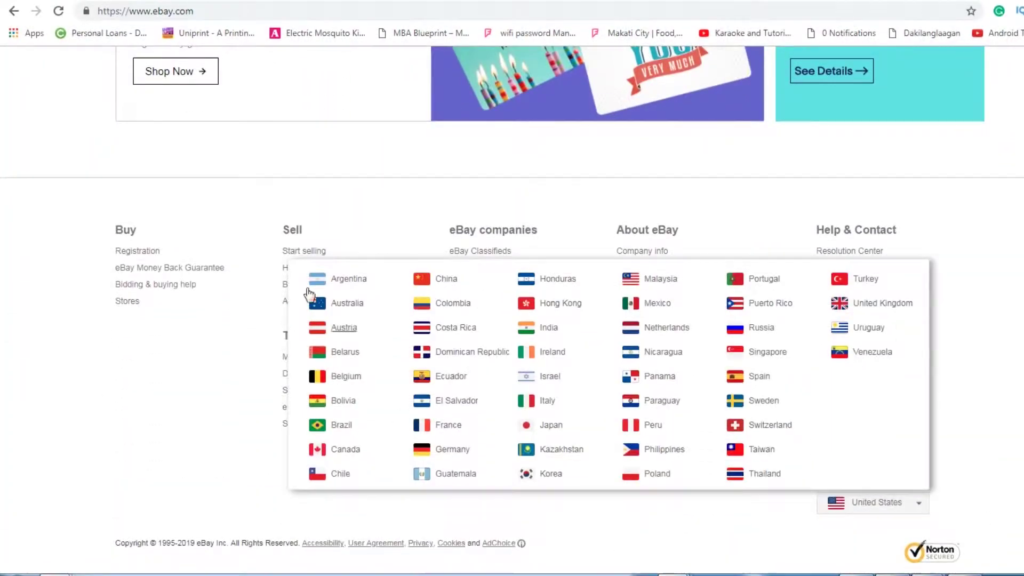